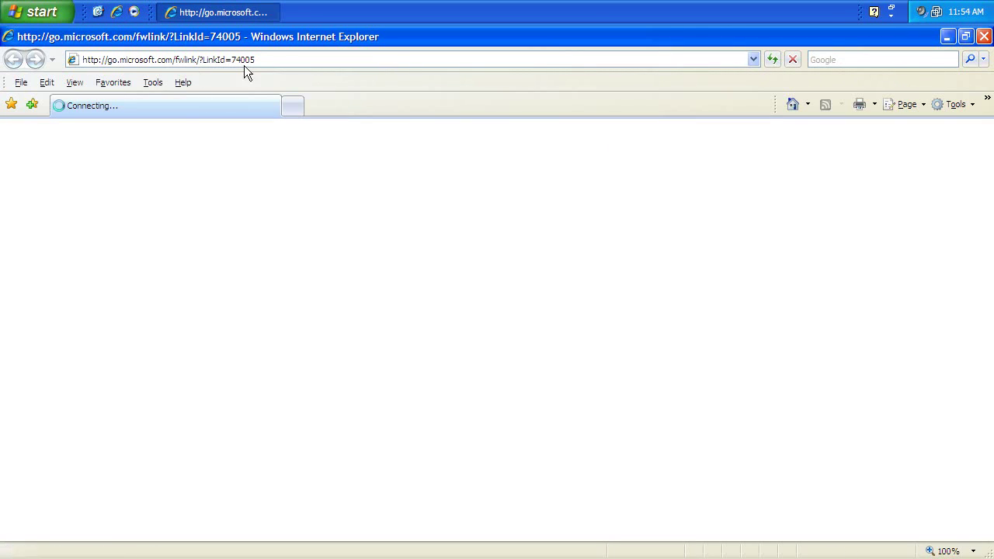
# Load wisecalculator.chat.ru in Internet Explorer and scroll to the Download Wise Calculator v7.9 link
pyautogui.click(248, 60)
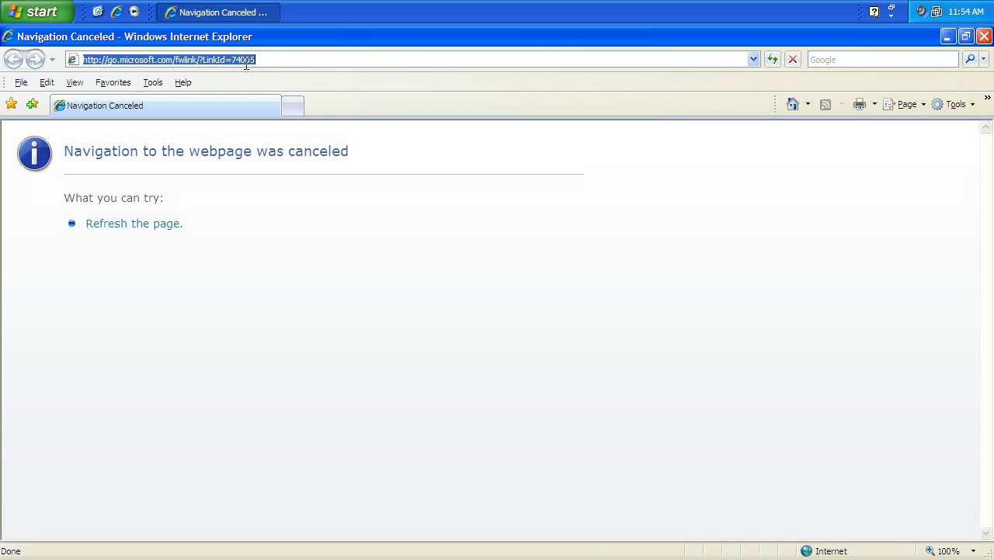
pyautogui.write('http://wisecalculator.chat.ru/')
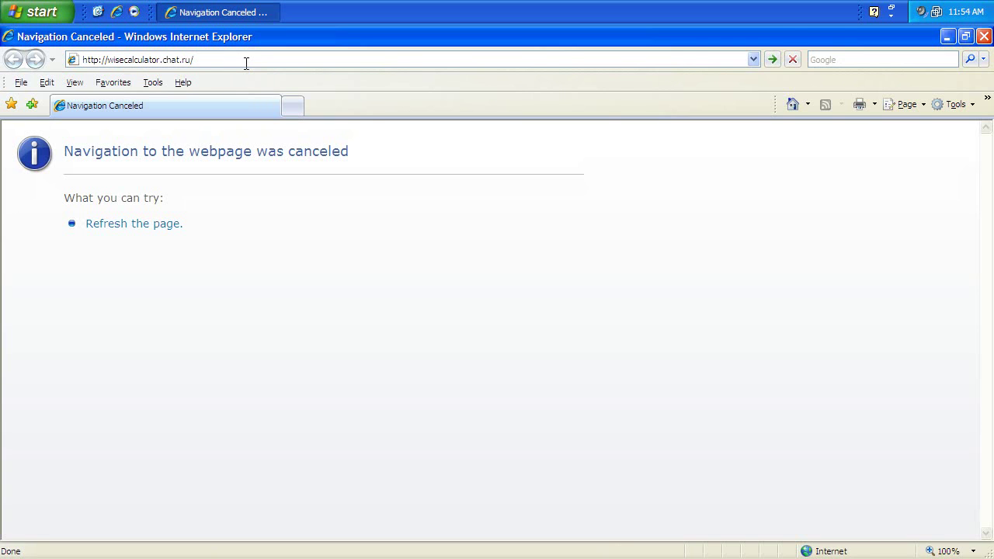
pyautogui.press('Return')
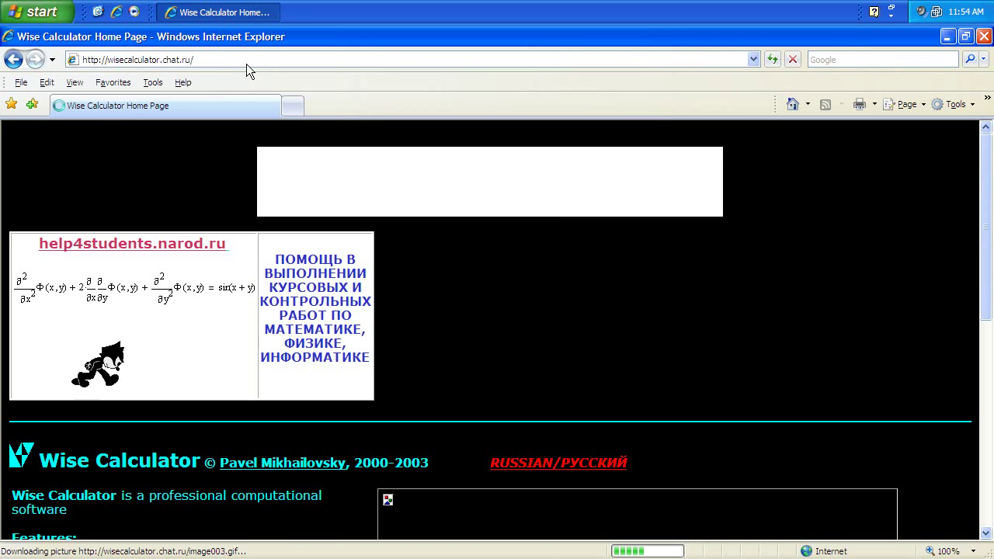
pyautogui.scroll(-3, 186, 129)
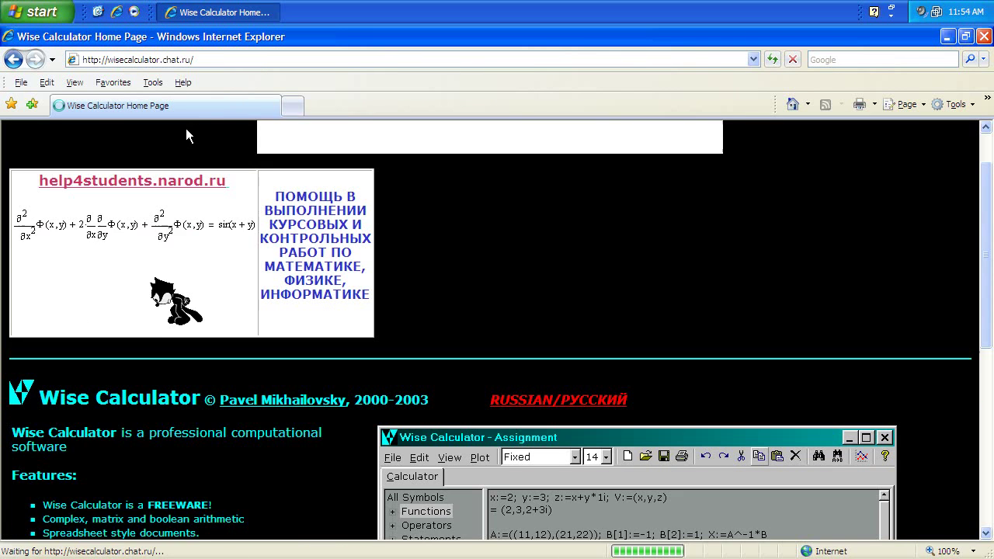
pyautogui.scroll(-5, 185, 128)
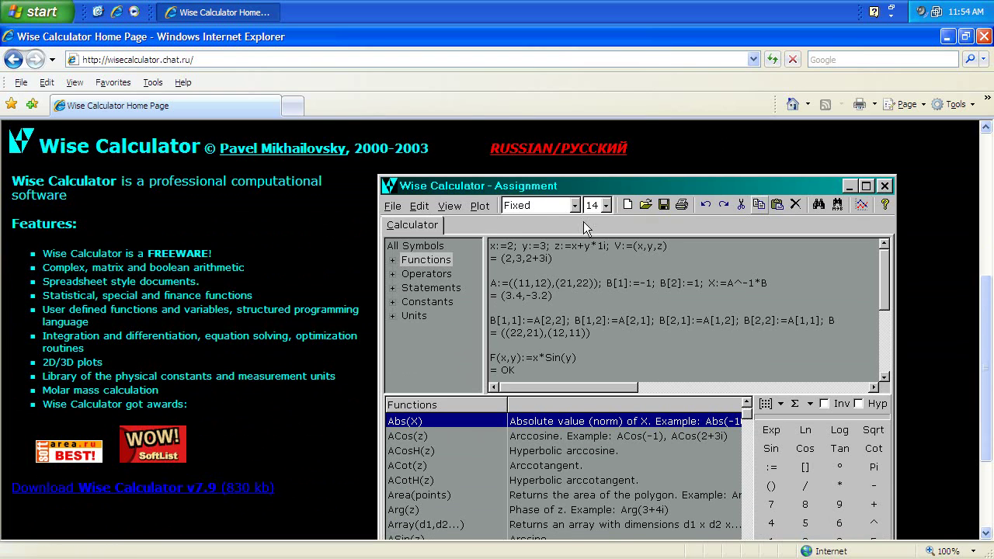
pyautogui.scroll(-3, 243, 283)
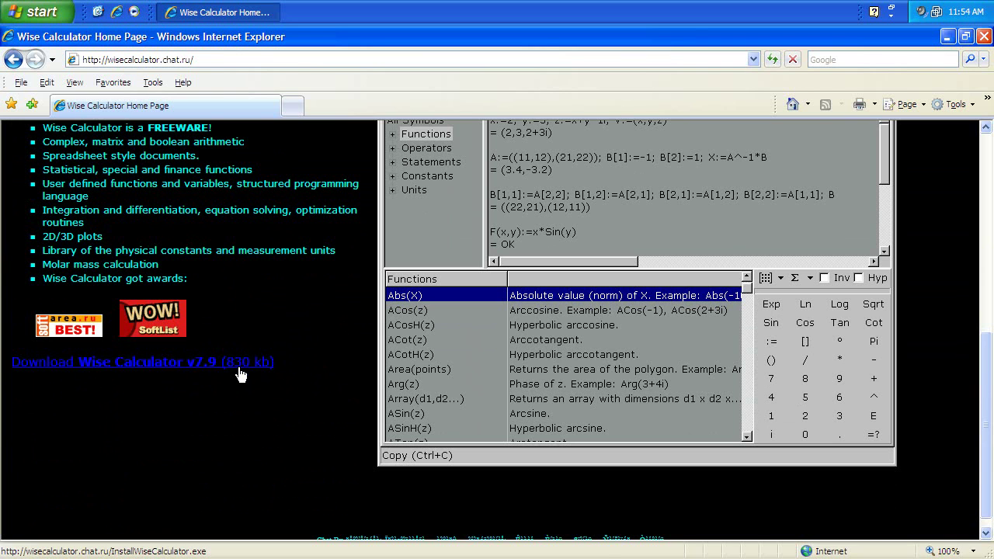
# Save the Wise Calculator v7.9 installer, InstallWiseCalculator.exe, to the Desktop
pyautogui.click(240, 362)
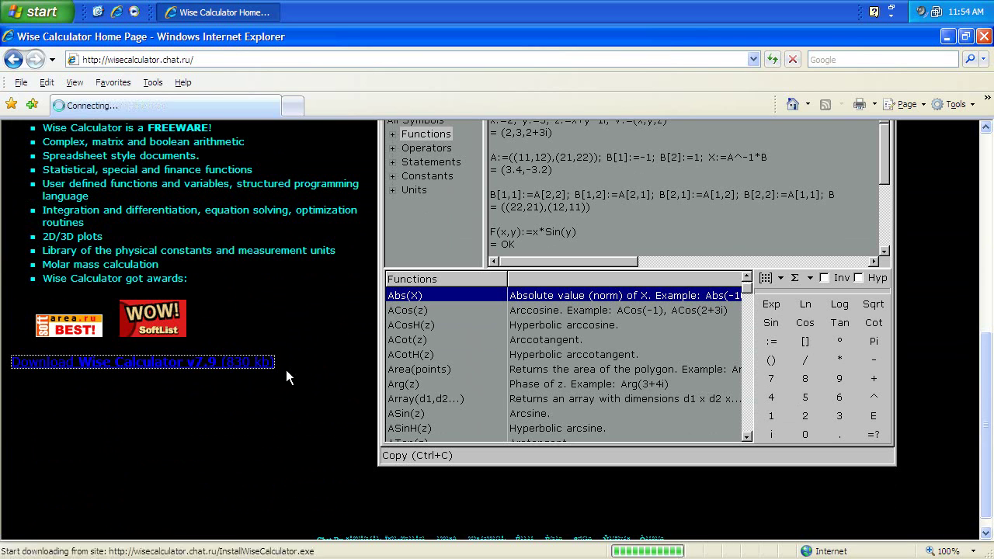
pyautogui.click(553, 310)
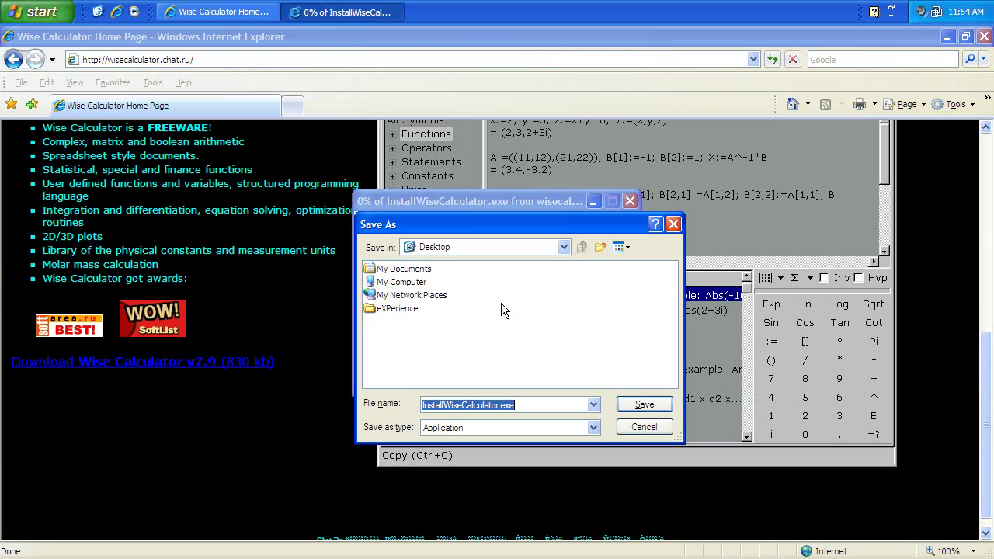
pyautogui.click(630, 405)
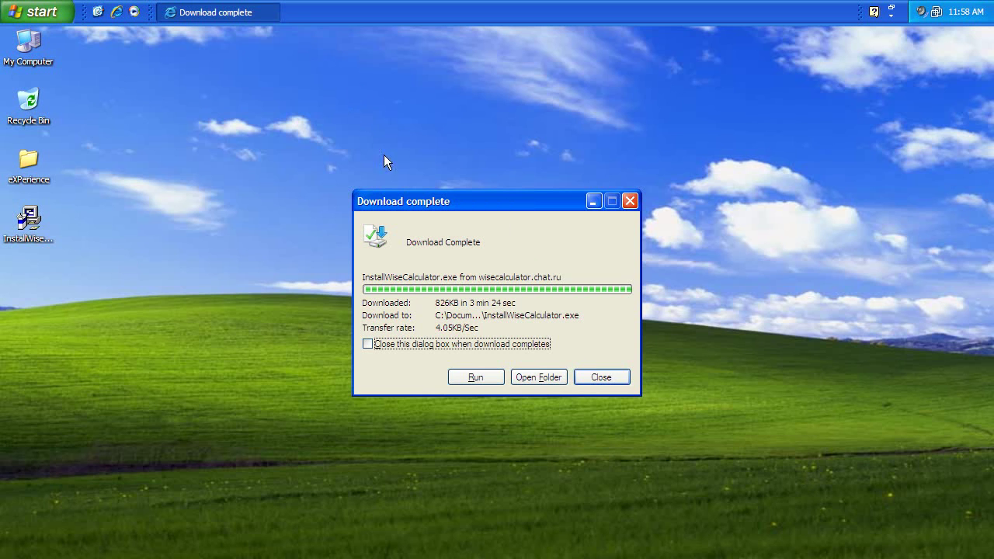
# Run the installer, accept the license, install to C:\Program Files\Wise Calculator, and launch it
pyautogui.moveTo(419, 201); pyautogui.dragTo(288, 48)
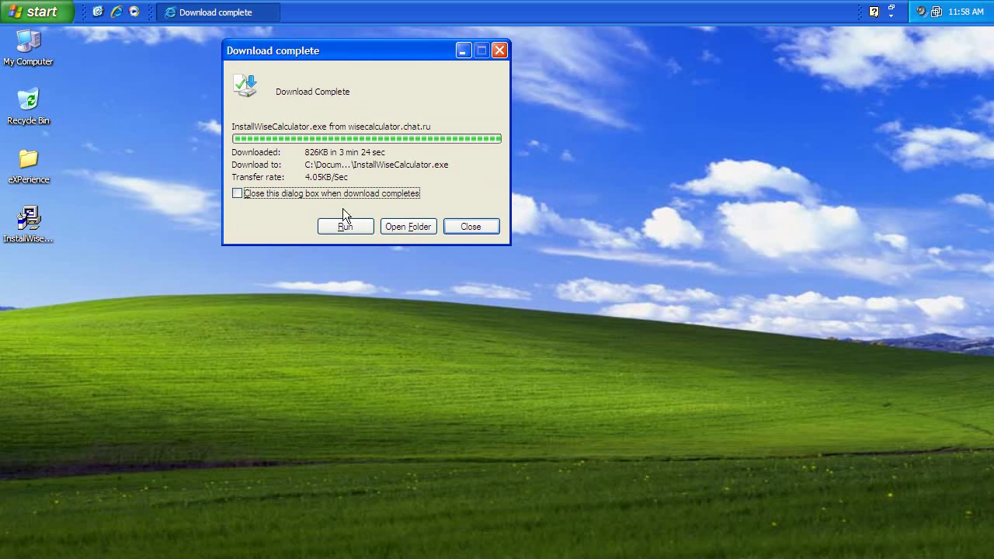
pyautogui.click(350, 228)
pyautogui.click(514, 386)
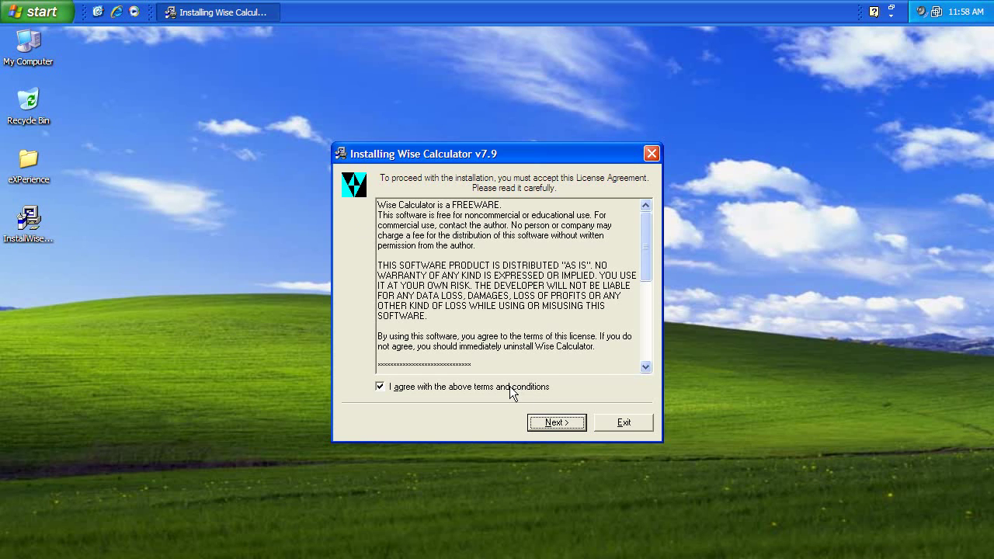
pyautogui.scroll(-5, 621, 280)
pyautogui.click(562, 422)
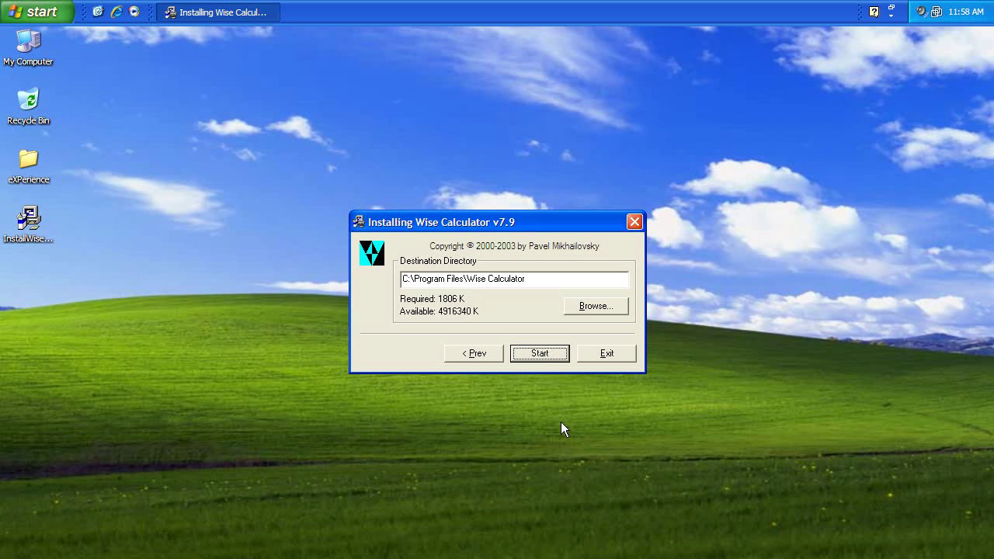
pyautogui.click(540, 350)
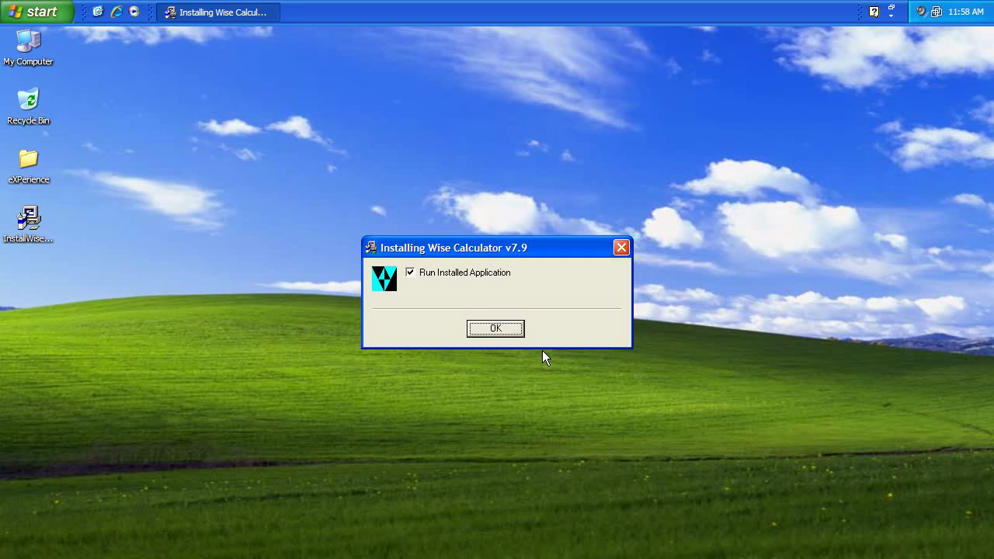
pyautogui.click(494, 329)
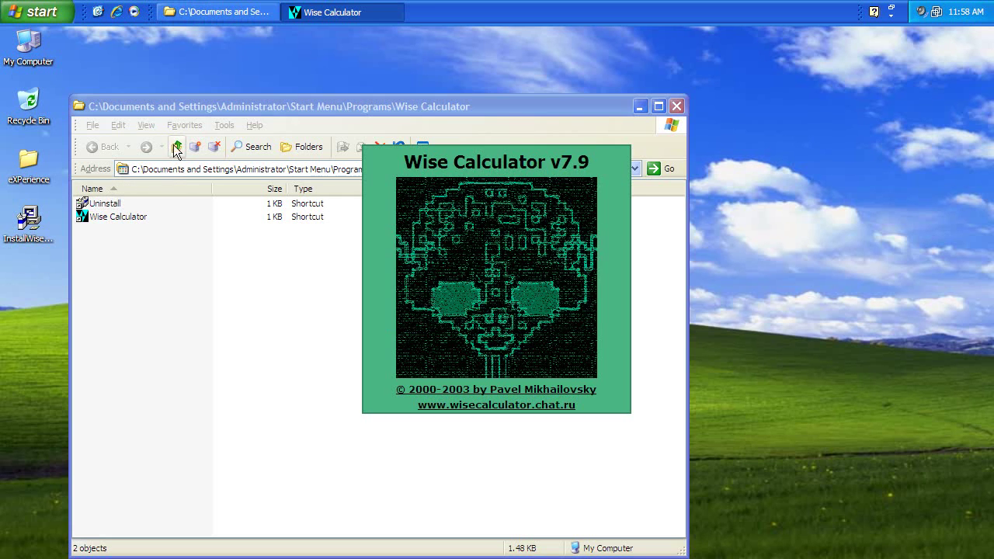
# Close the Start Menu folder window and choose ENGLISH as the program language
pyautogui.click(678, 105)
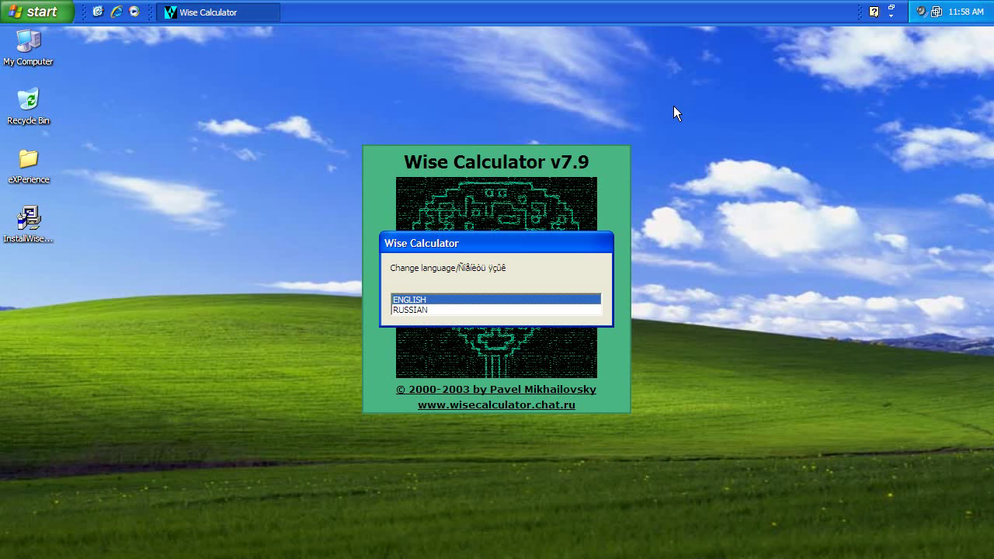
pyautogui.doubleClick(446, 299)
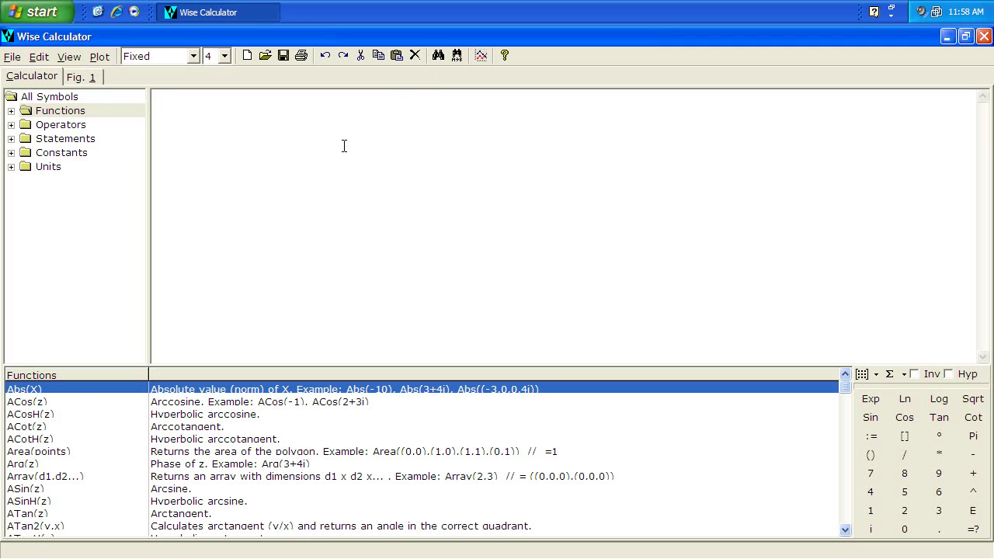
# Open the Units.wcp demo project from the Demos folder
pyautogui.click(25, 62)
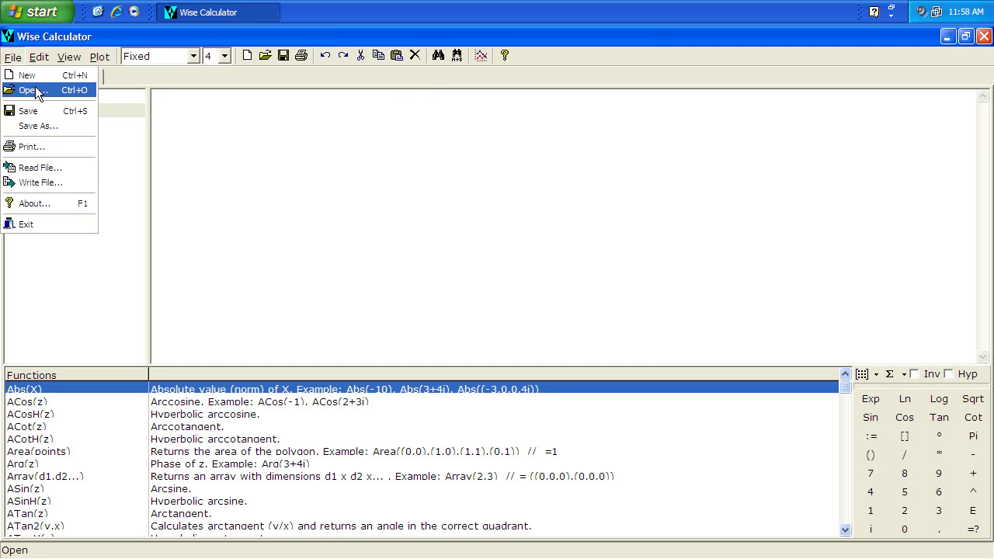
pyautogui.click(33, 90)
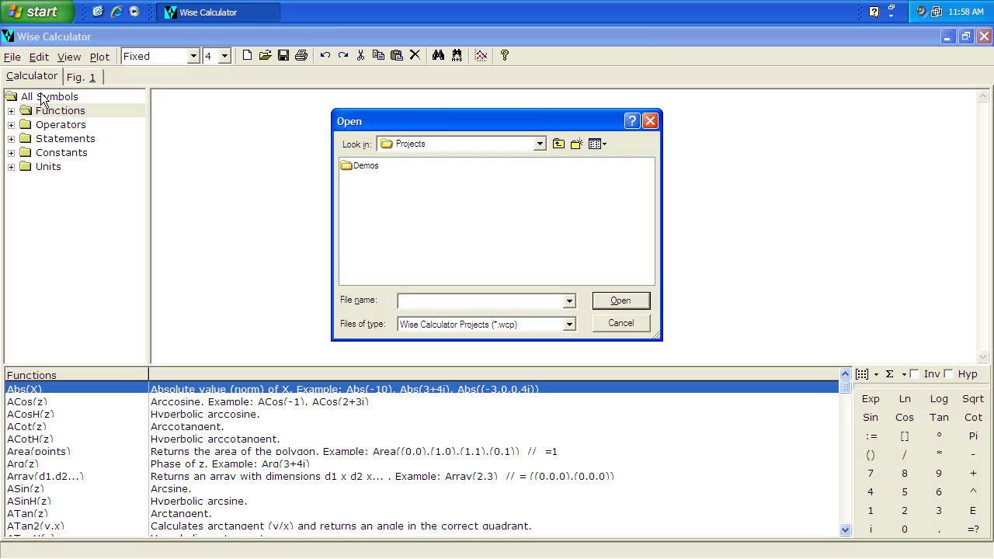
pyautogui.click(349, 166)
pyautogui.doubleClick(350, 167)
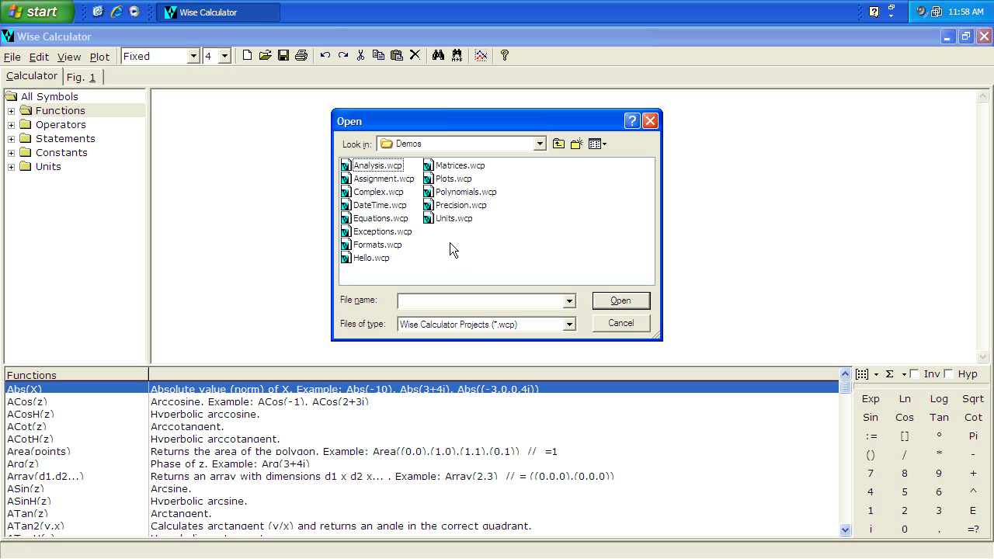
pyautogui.click(454, 218)
pyautogui.click(608, 303)
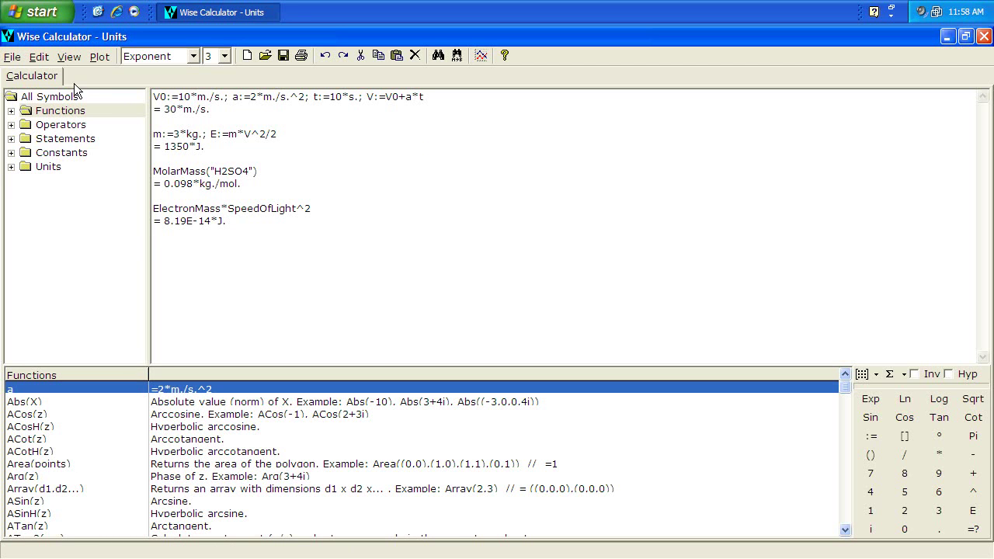
# Open the Assignment.wcp demo project
pyautogui.click(17, 59)
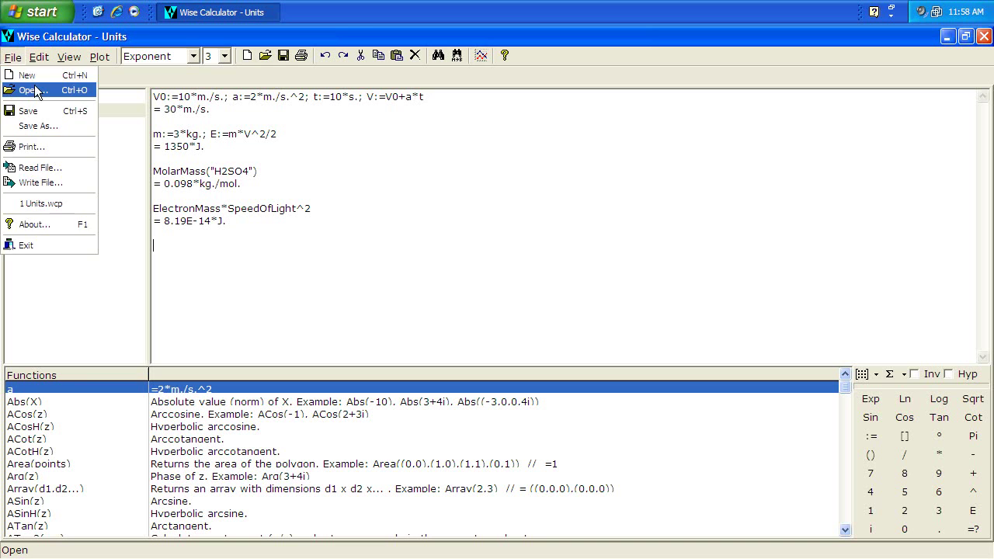
pyautogui.click(37, 88)
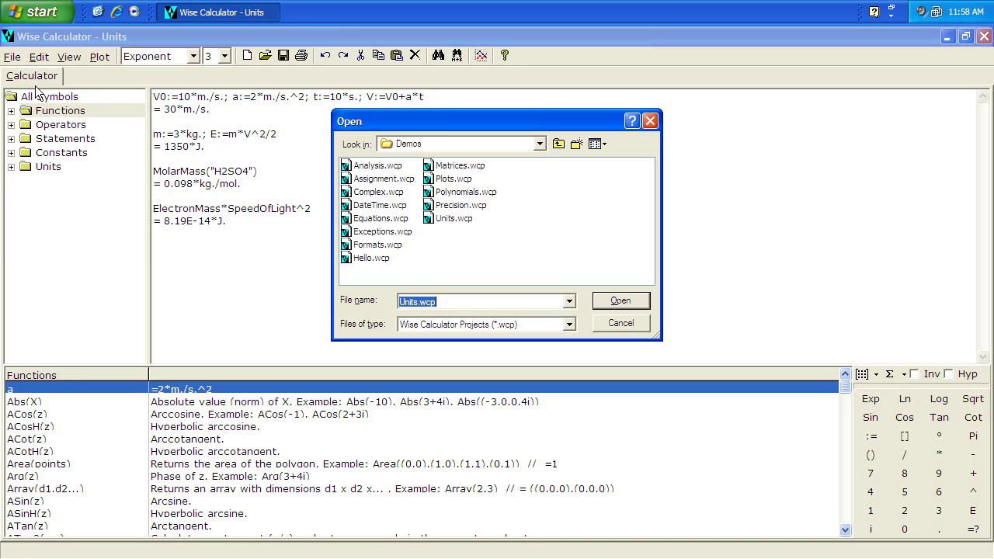
pyautogui.click(376, 180)
pyautogui.click(609, 298)
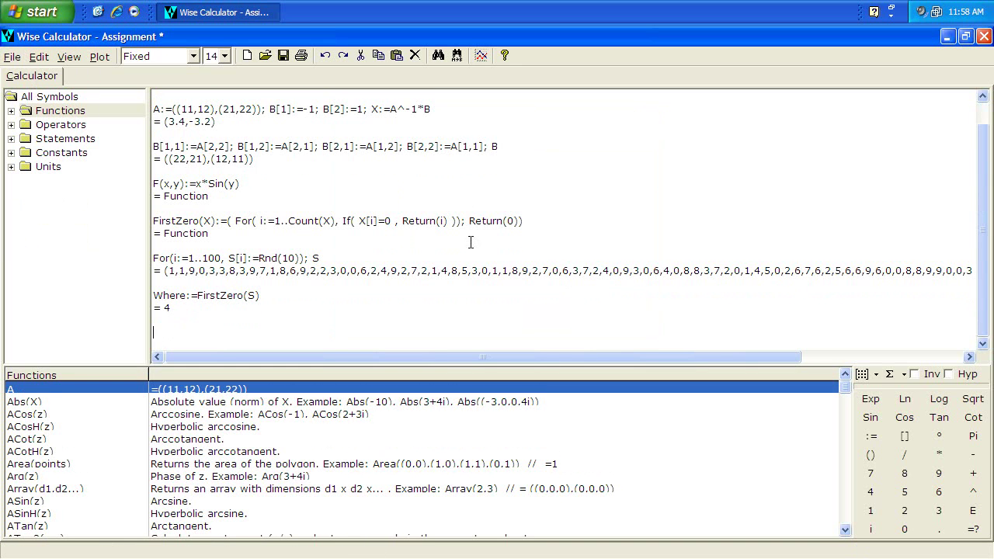
# Request the Hello.wcp demo project through File > Open
pyautogui.click(13, 58)
pyautogui.click(34, 90)
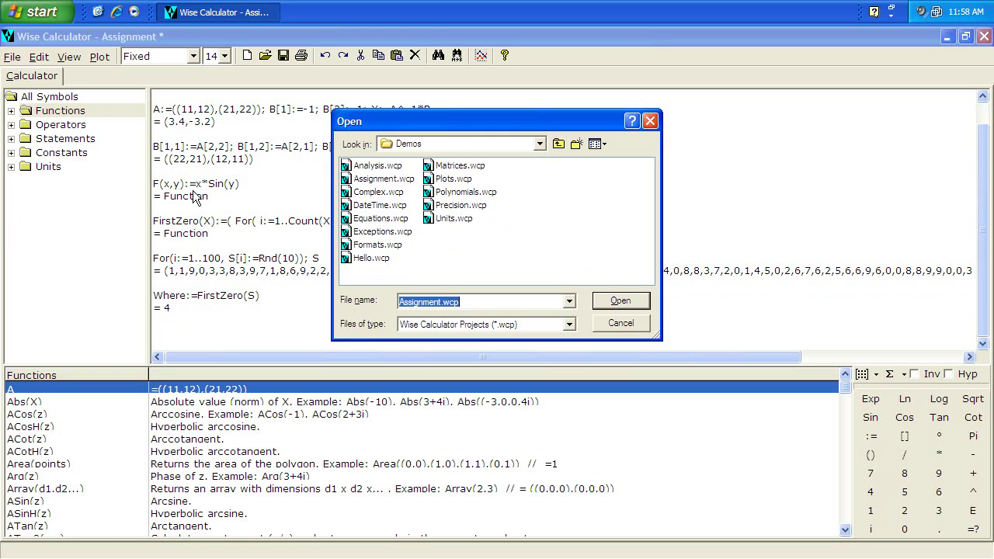
pyautogui.click(382, 260)
pyautogui.click(608, 304)
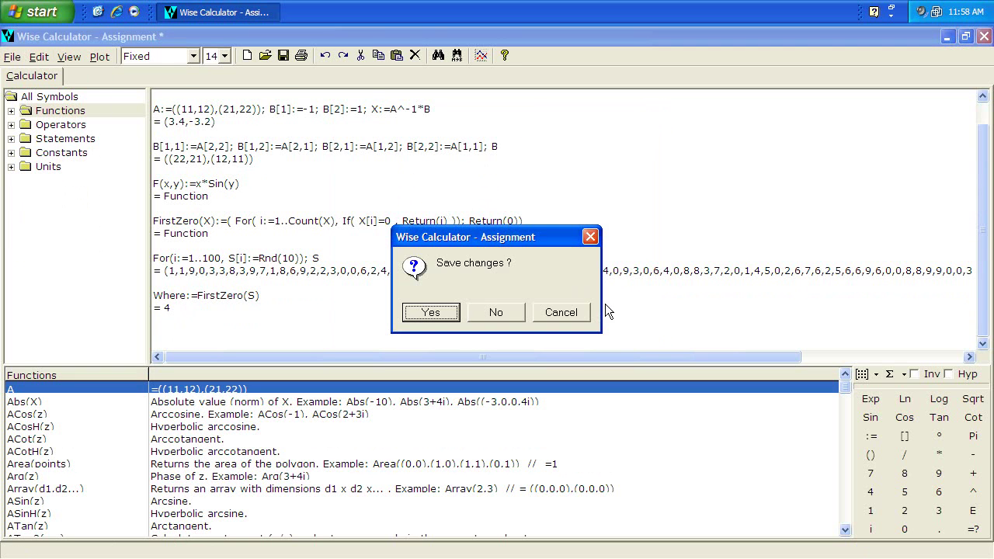
# Decline saving Assignment, enter a name at the Hello prompt, and dismiss the greeting
pyautogui.click(495, 312)
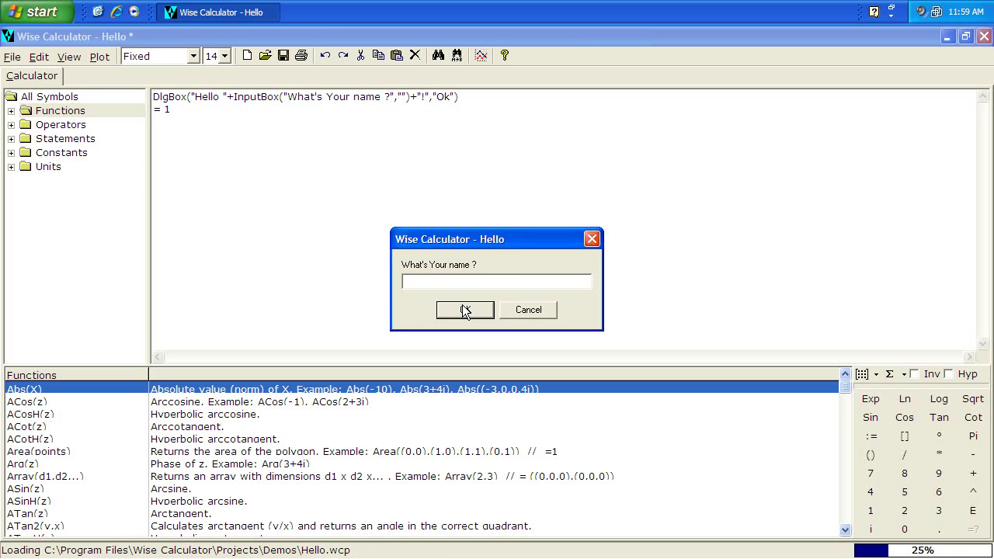
pyautogui.write('Mark')
pyautogui.click(464, 310)
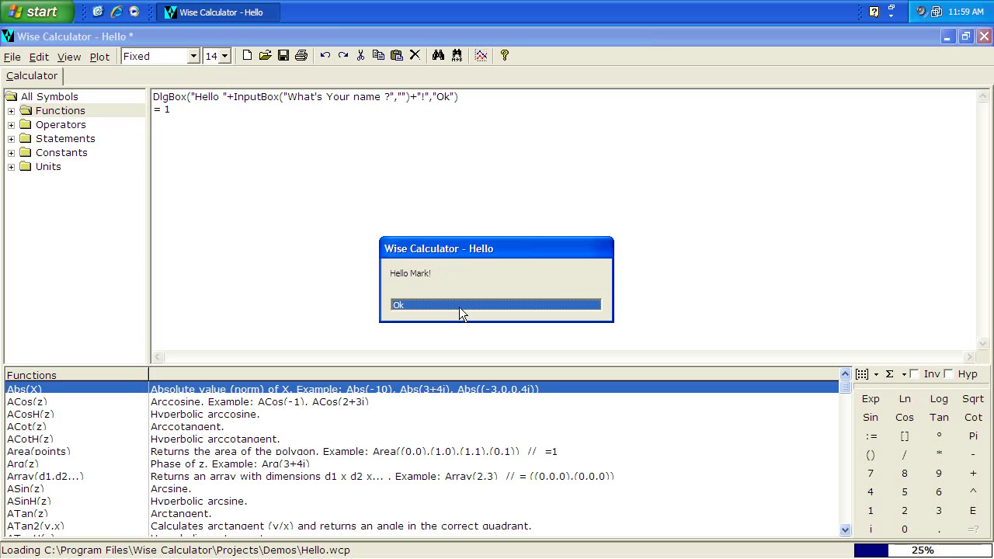
pyautogui.click(410, 306)
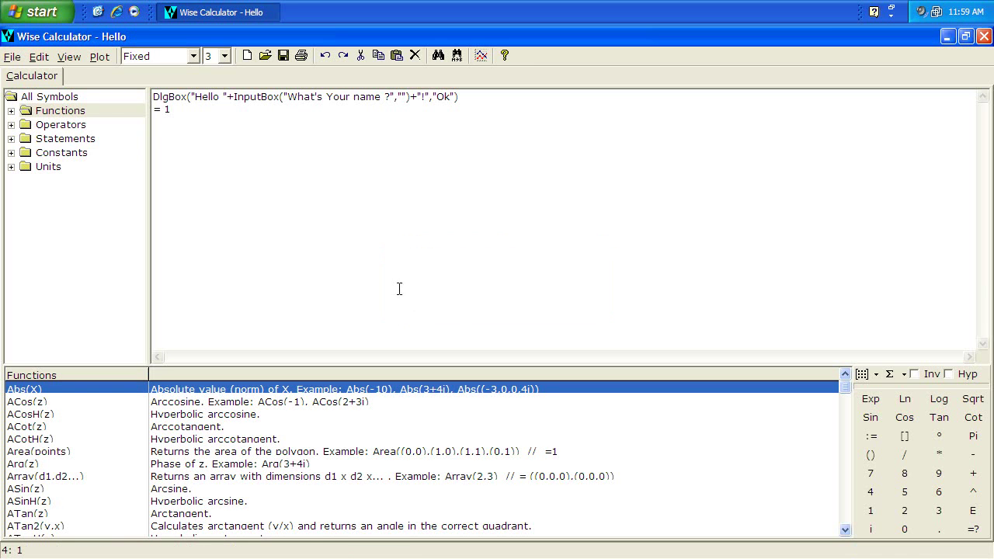
# Open the DateTime.wcp demo and add a Date() line evaluating to 5/12/2009
pyautogui.click(13, 57)
pyautogui.click(25, 87)
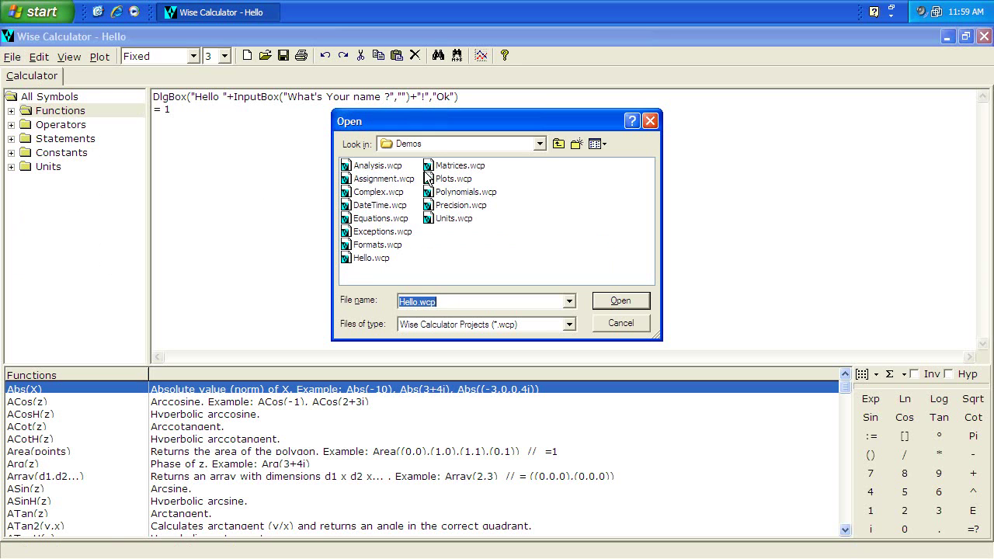
pyautogui.click(392, 205)
pyautogui.click(621, 301)
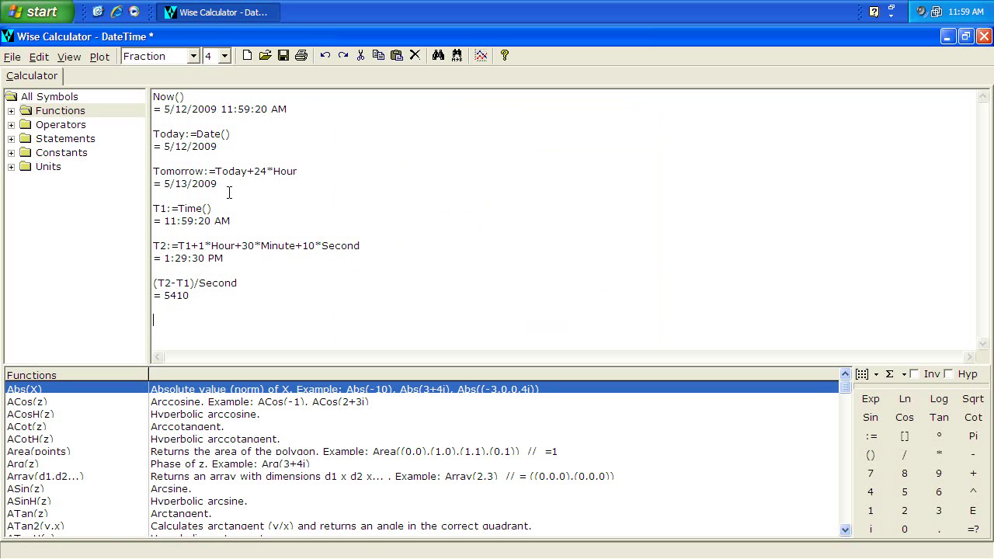
pyautogui.write('Date()')
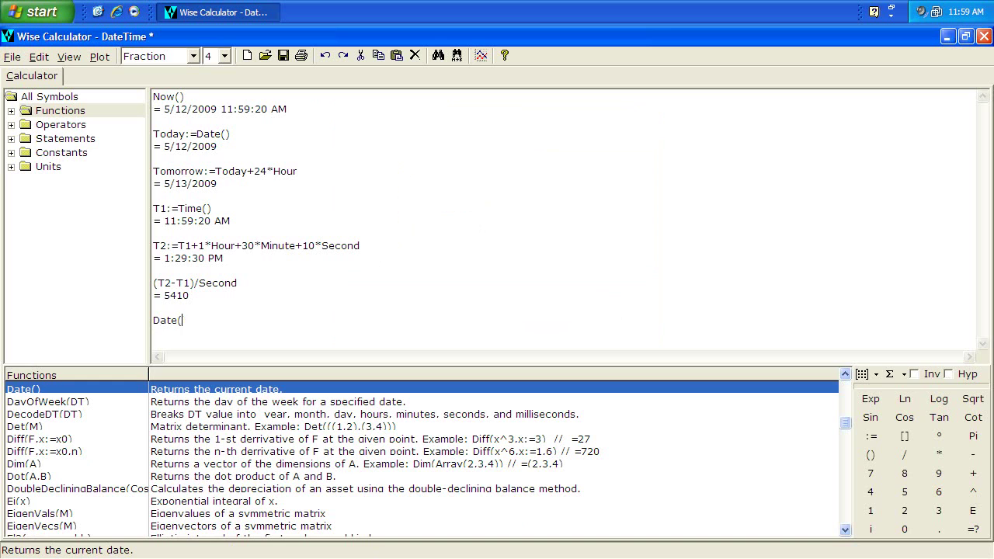
pyautogui.press('Return')
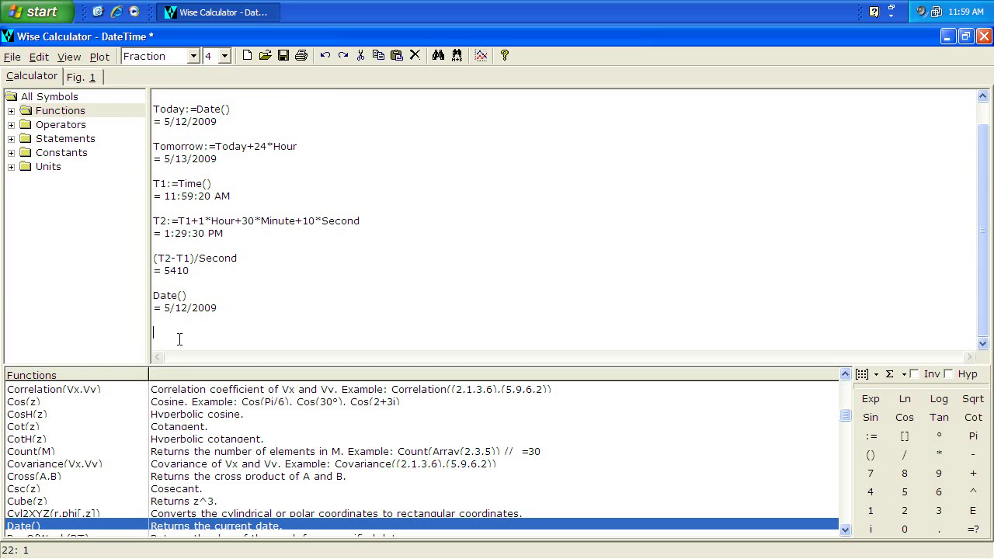
# Start a new worksheet without saving changes to DateTime
pyautogui.click(14, 57)
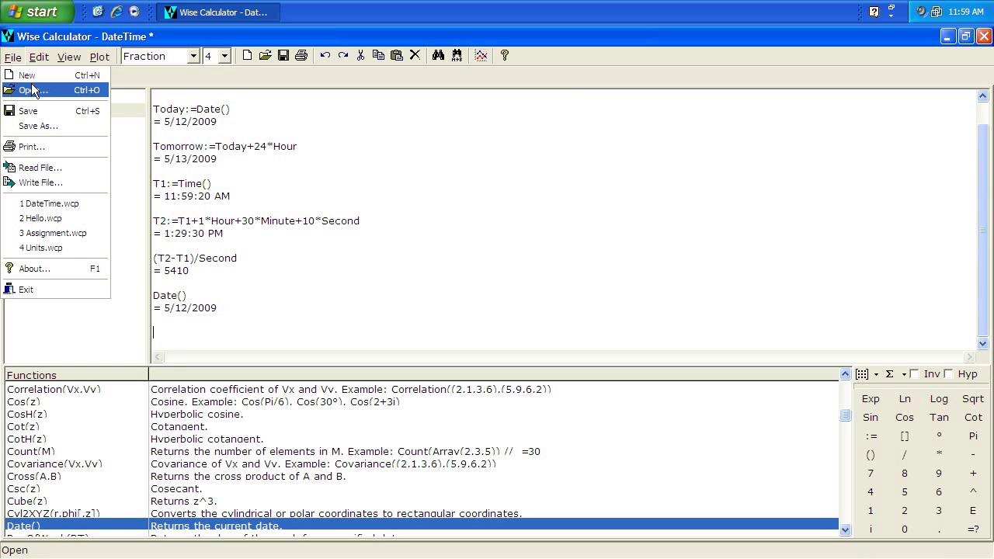
pyautogui.click(34, 75)
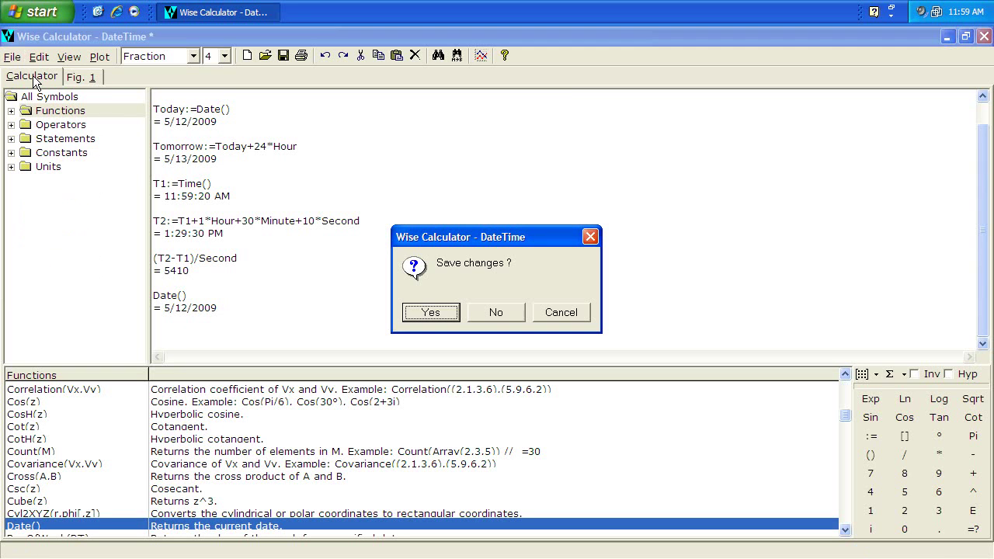
pyautogui.click(500, 313)
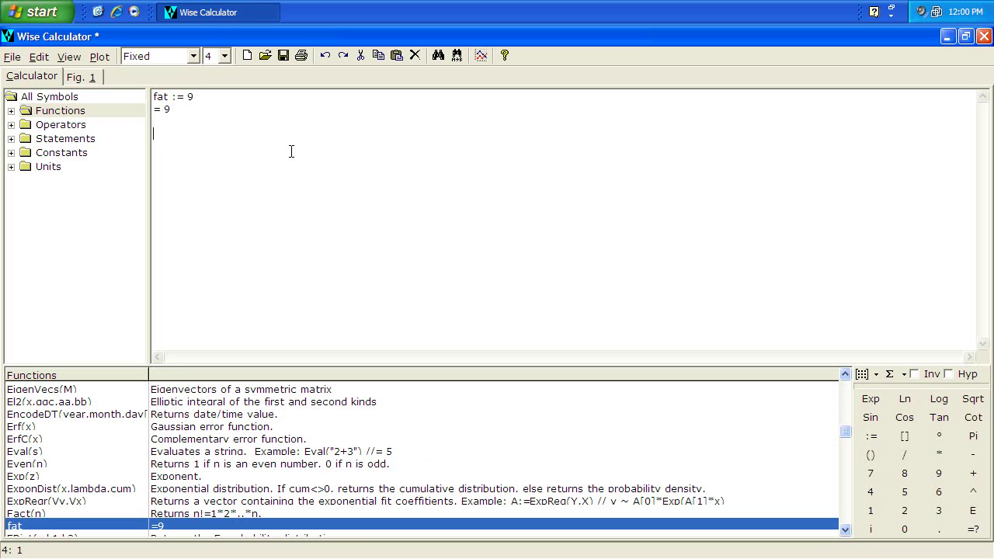
# Define protein := 4 and carbs := 4, and begin the calories_in_my_soup line
pyautogui.write('protein :')
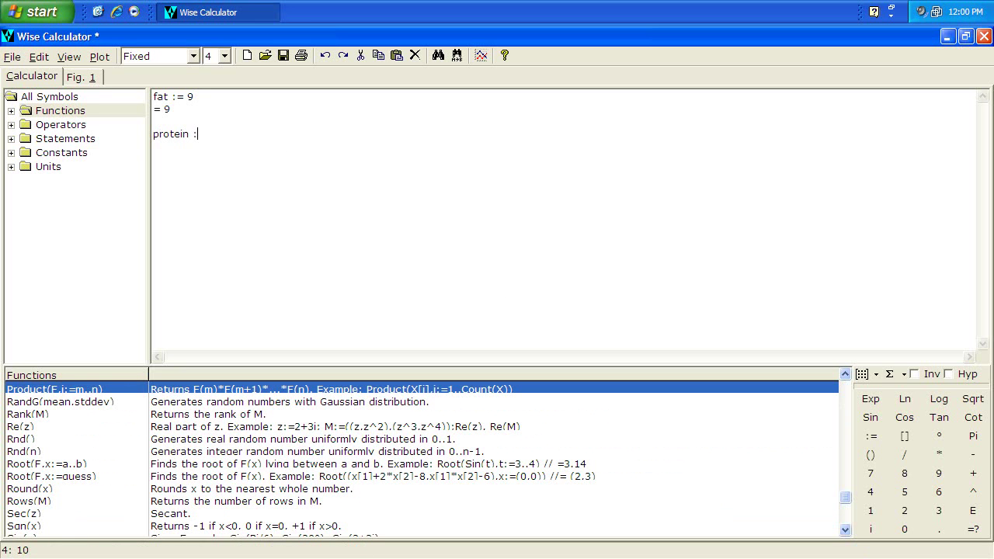
pyautogui.write('= 4')
pyautogui.press('Return')
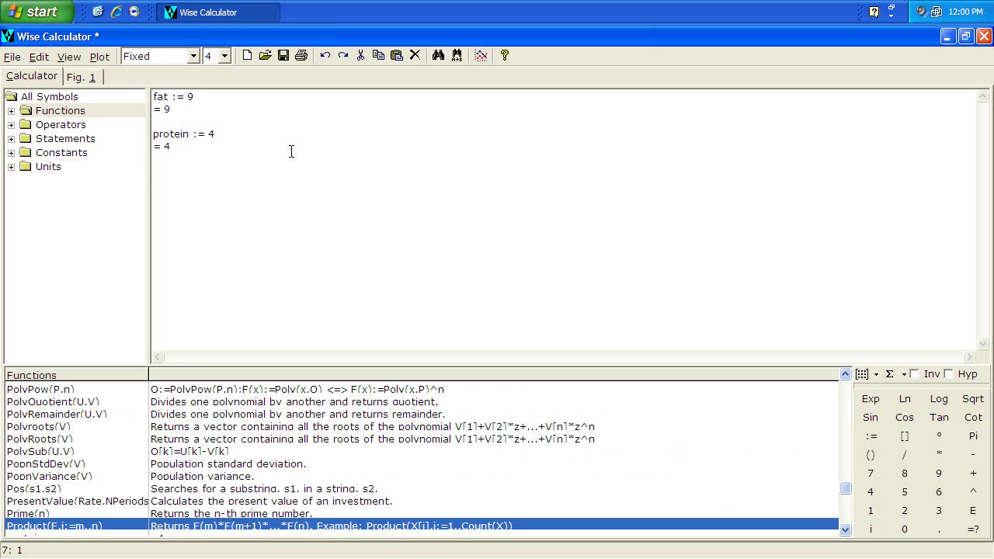
pyautogui.write('carbs := 4')
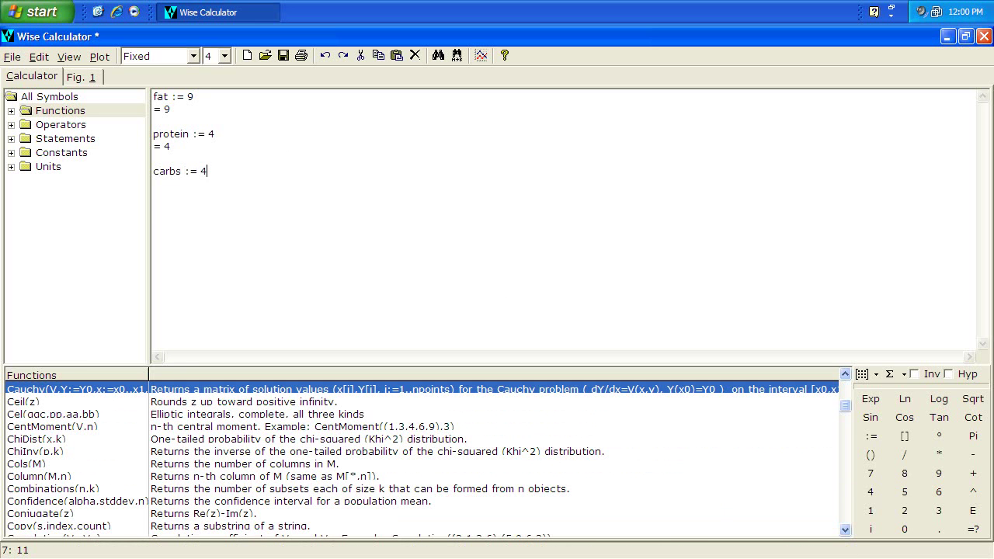
pyautogui.press('Return')
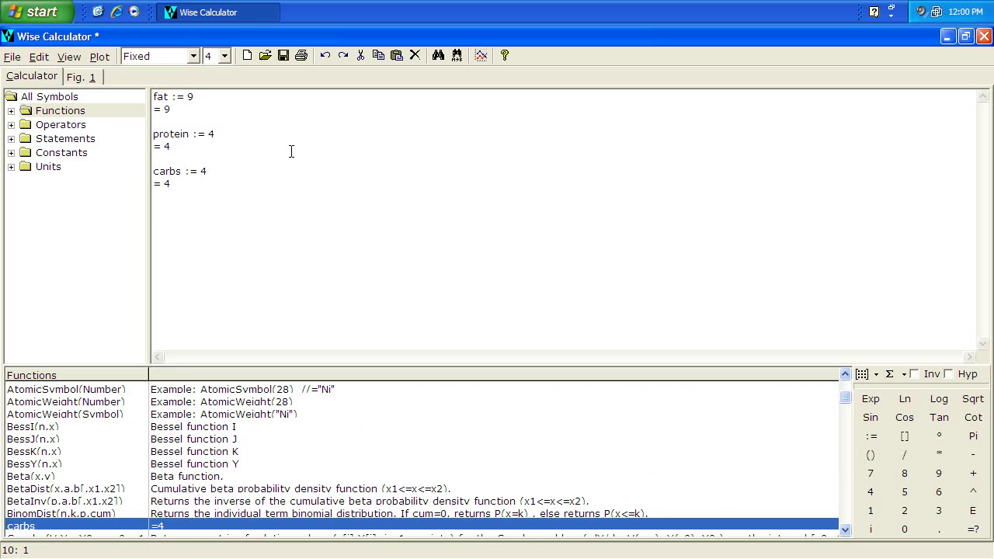
pyautogui.write('cal')
# Evaluate calories_in_my_soup := 1.2*fat + 25*protein + 35*carbs to 250.8, then select the worksheet lines
pyautogui.write('ories')
pyautogui.write('_in_my_soup ')
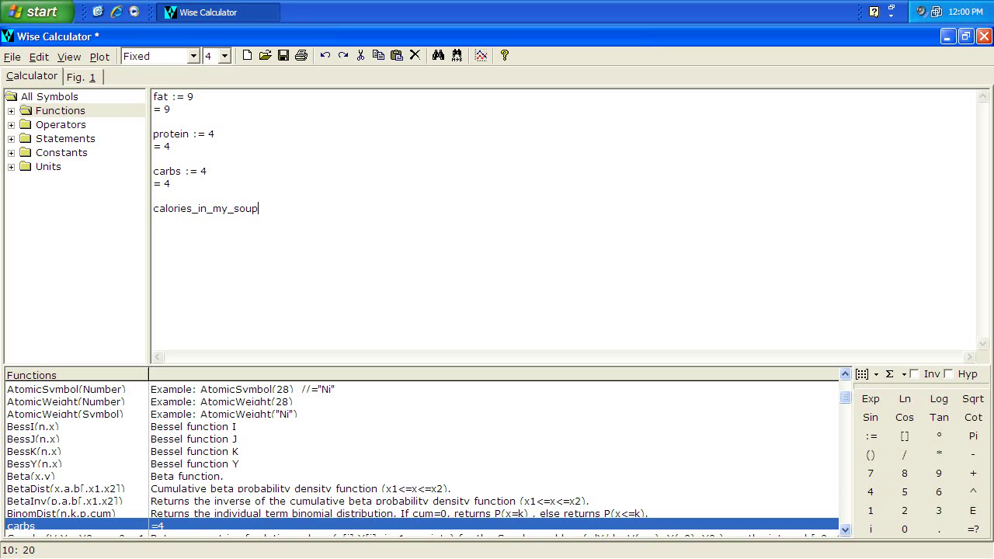
pyautogui.write(':= 1.2 * fat +')
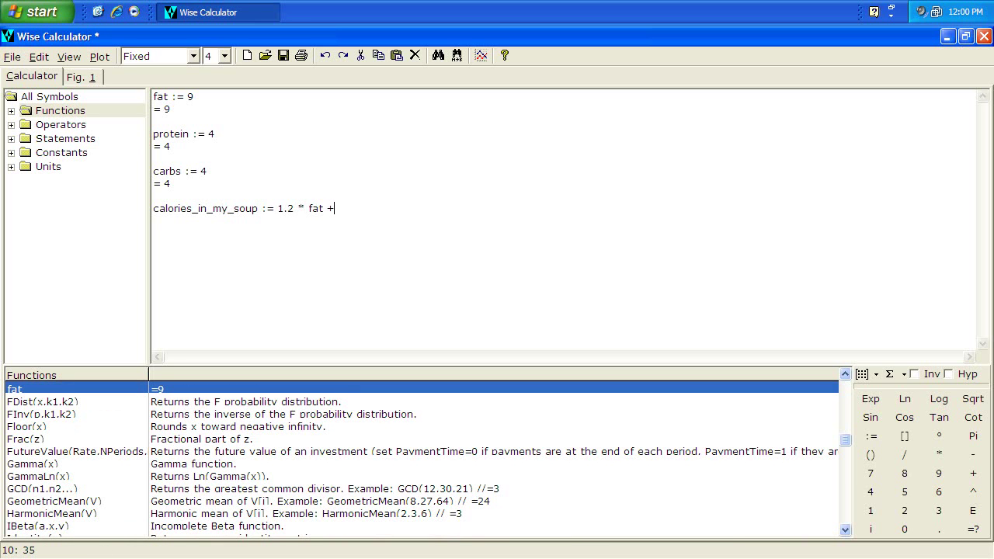
pyautogui.write(' 25 * prot')
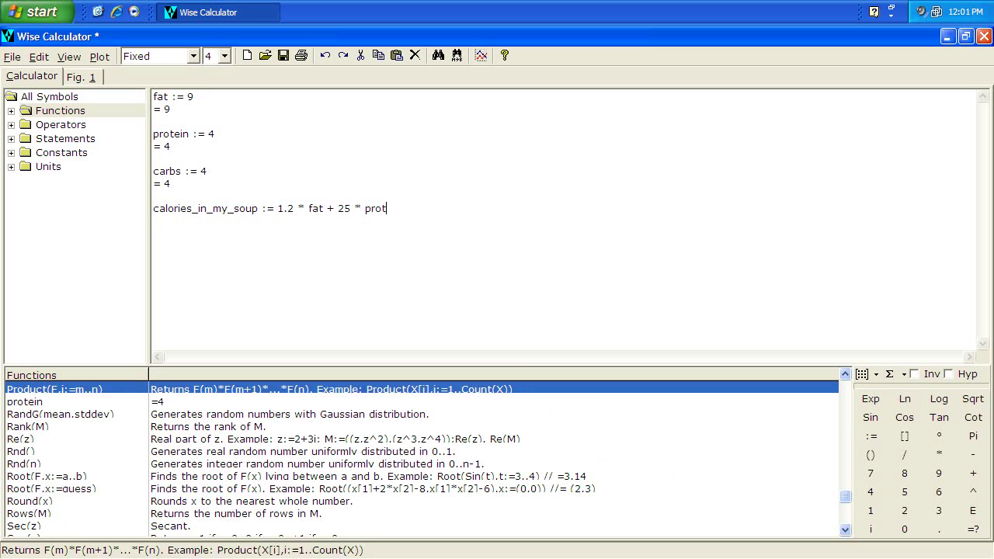
pyautogui.write('ein')
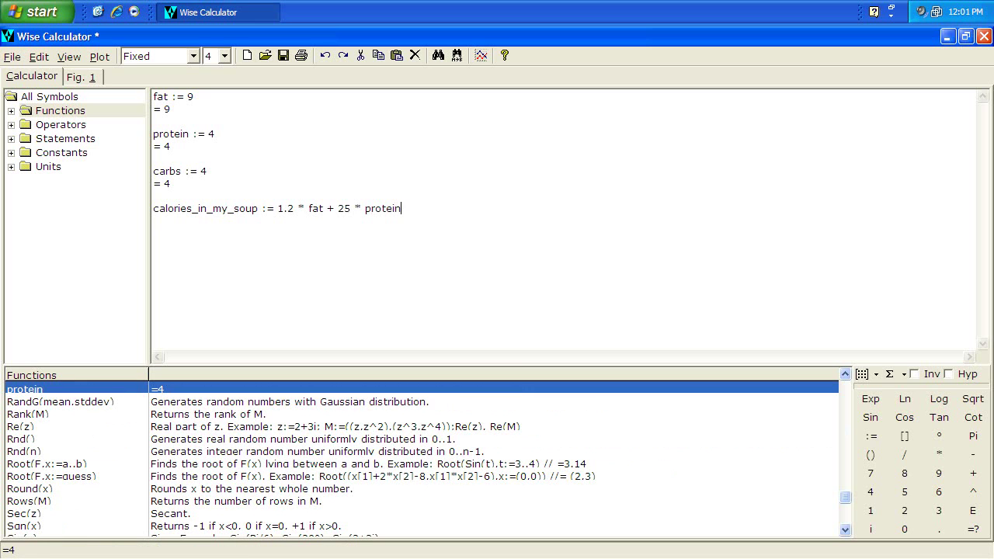
pyautogui.write(' +')
pyautogui.write('35 * carbs')
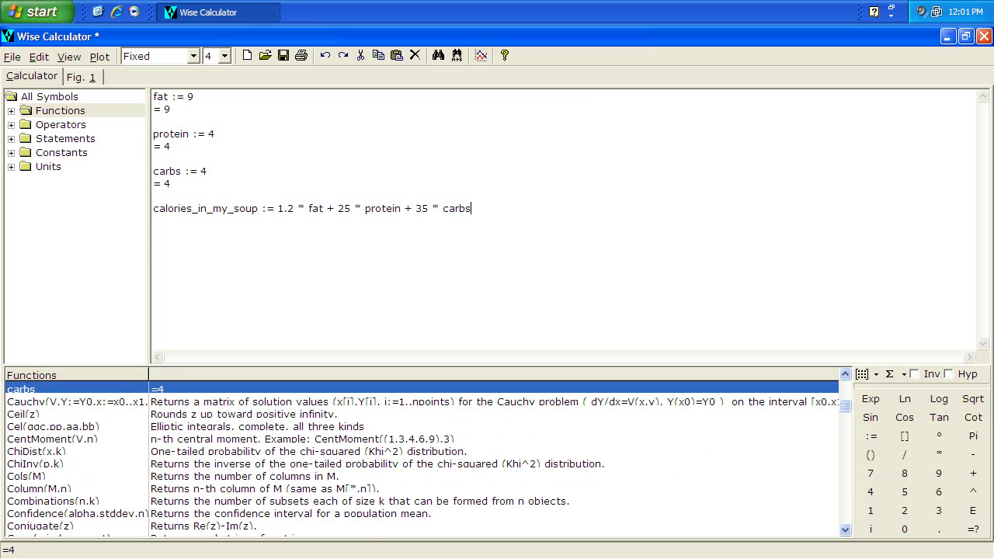
pyautogui.press('Return')
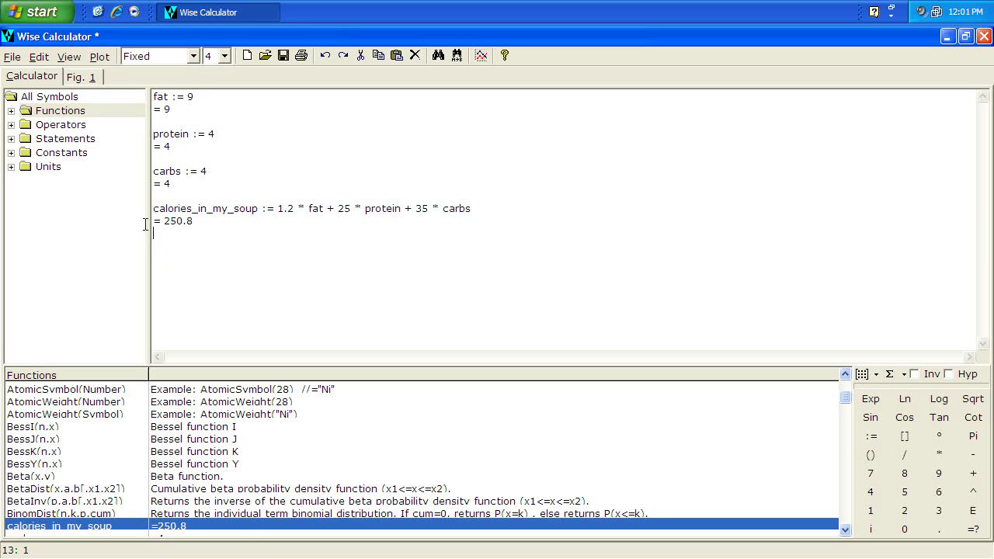
pyautogui.moveTo(147, 233); pyautogui.dragTo(109, 84)
# Clear the worksheet text and search the web for 'recipe unit conversion' in Internet Explorer
pyautogui.press('Delete')
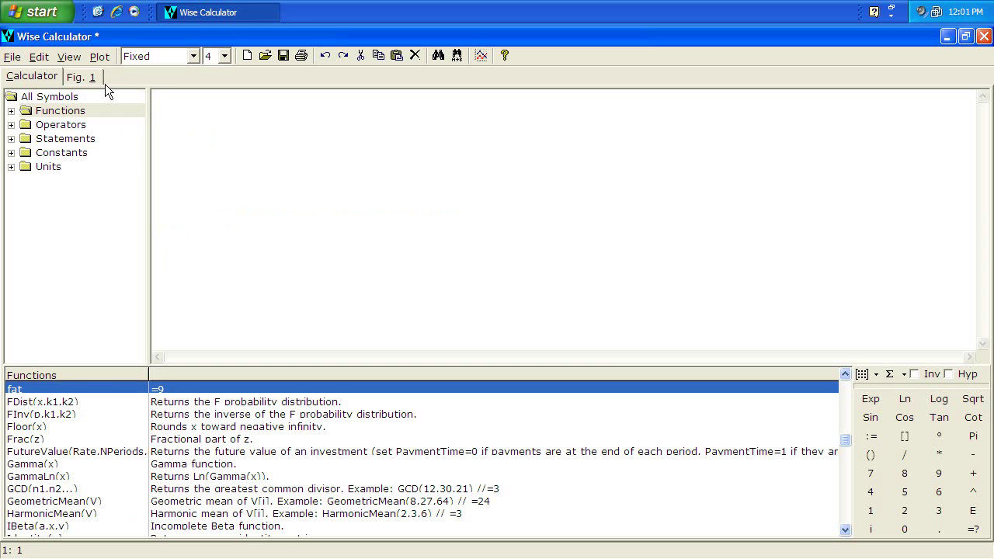
pyautogui.click(116, 11)
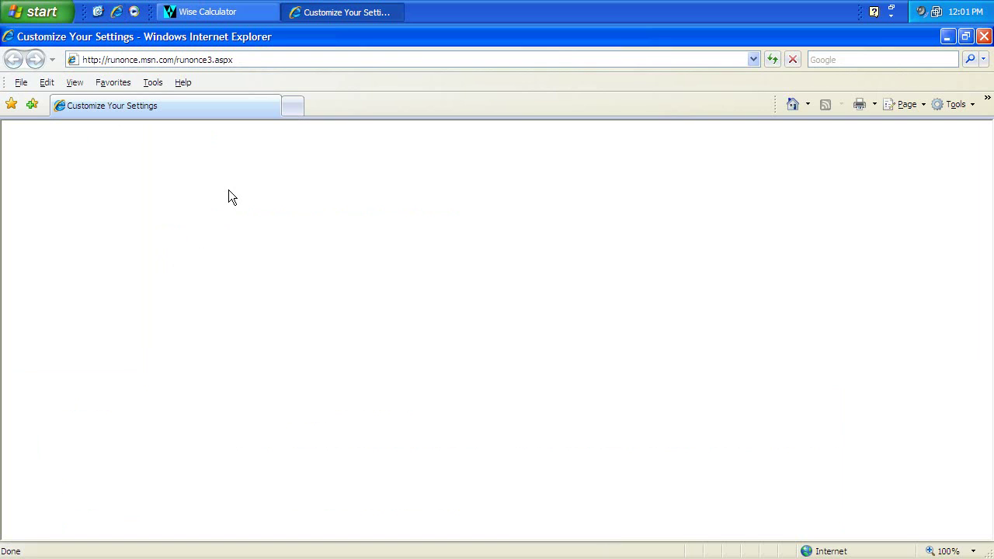
pyautogui.click(896, 60)
pyautogui.write('recipe unit conversion flour')
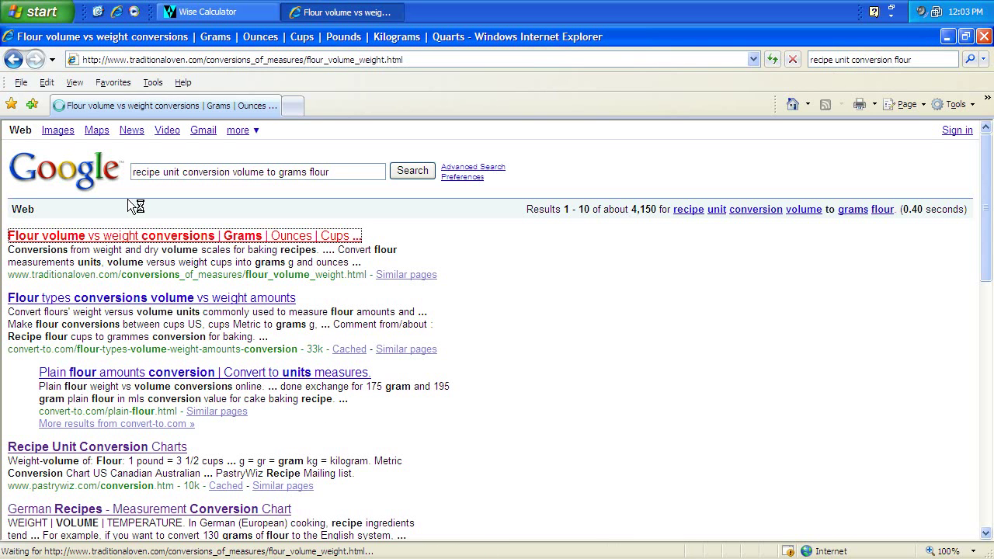
pyautogui.scroll(-2, 282, 266)
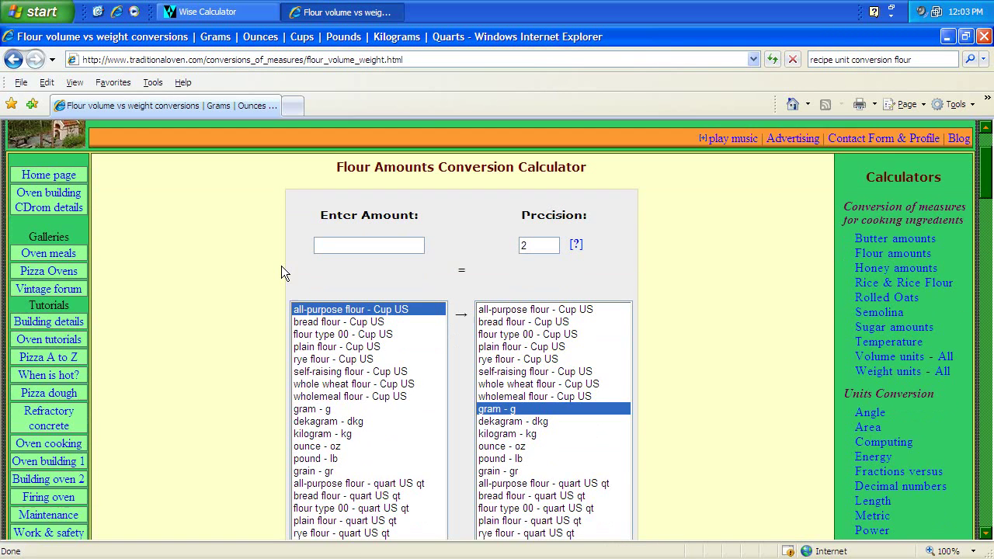
pyautogui.scroll(-1, 282, 266)
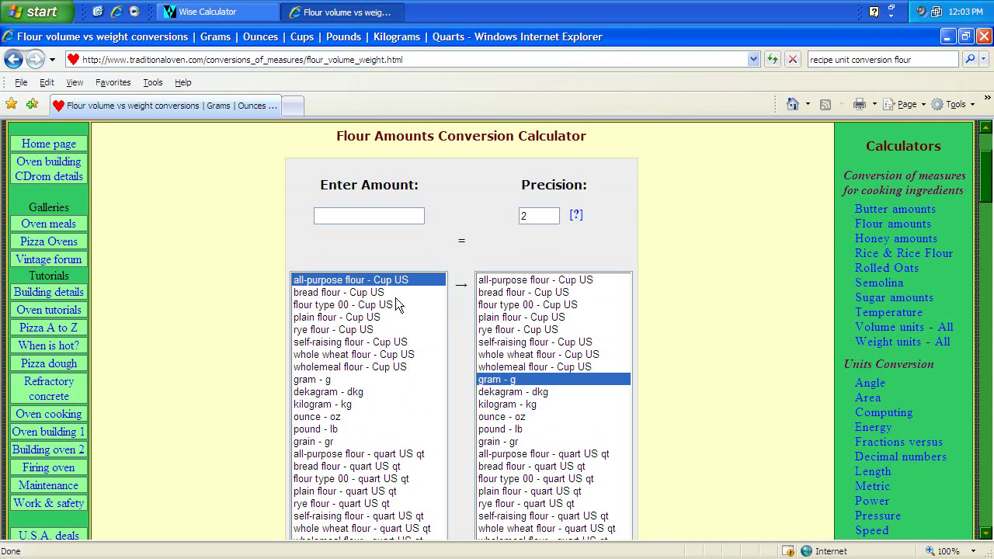
# Convert all-purpose flour cups to grams, entering 2 then 1 cup to find 125 grams
pyautogui.click(378, 281)
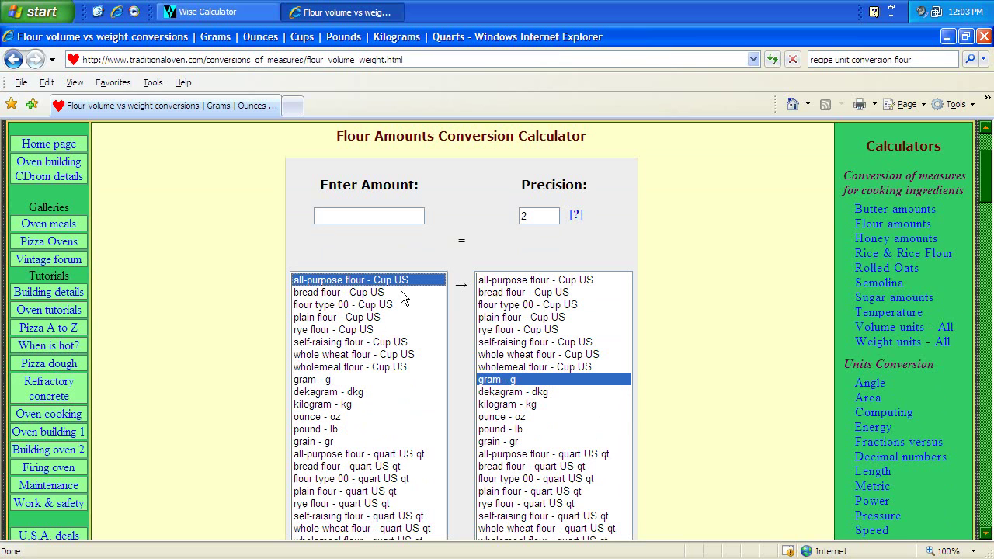
pyautogui.click(379, 214)
pyautogui.write('2')
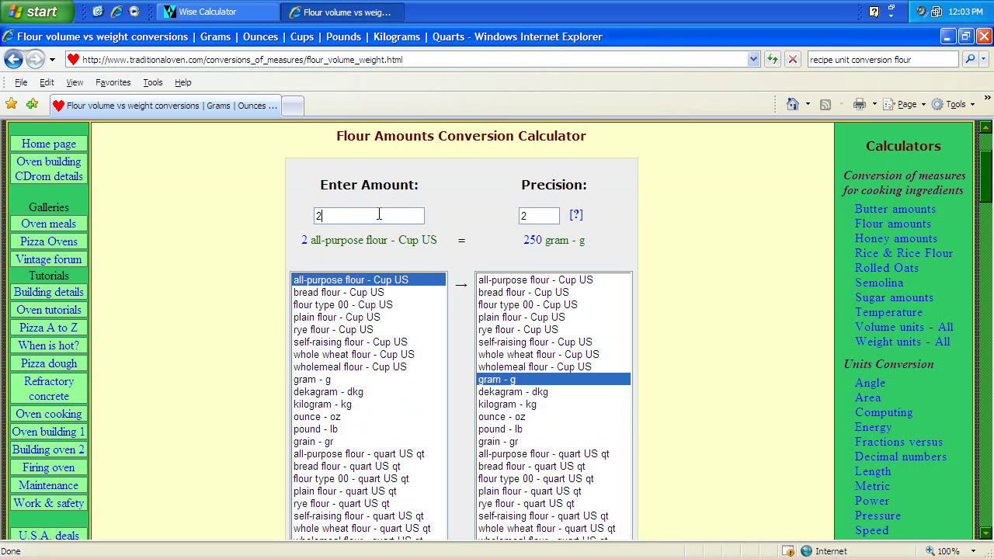
pyautogui.doubleClick(379, 214)
pyautogui.write('1')
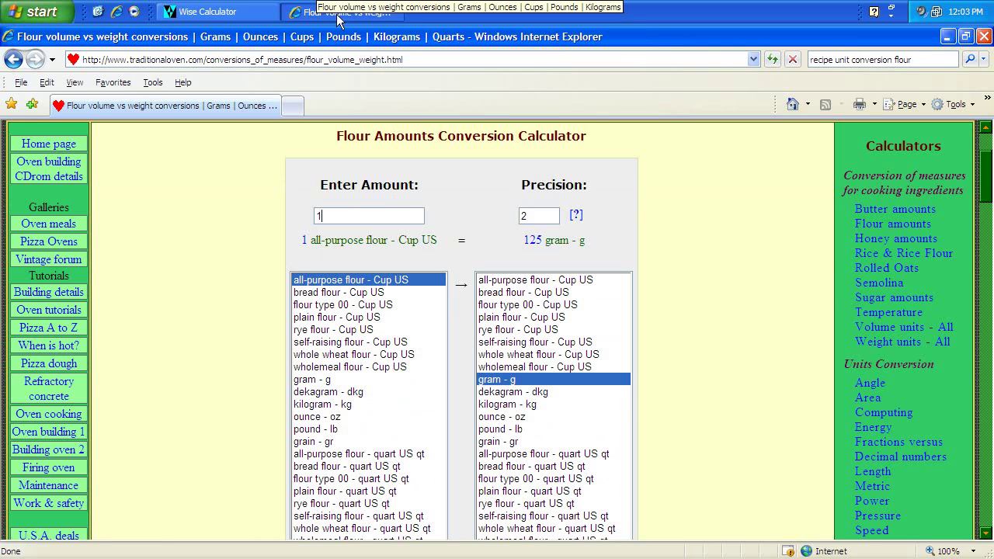
pyautogui.click(264, 13)
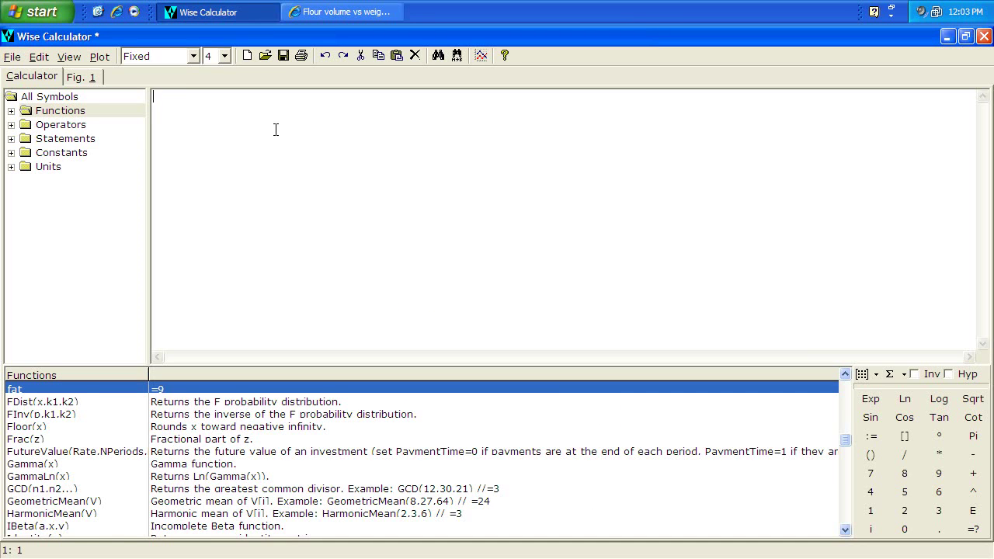
# Define flour_cup := 125 and evaluate 2* flour_cup to get 250 grams
pyautogui.write('flour_')
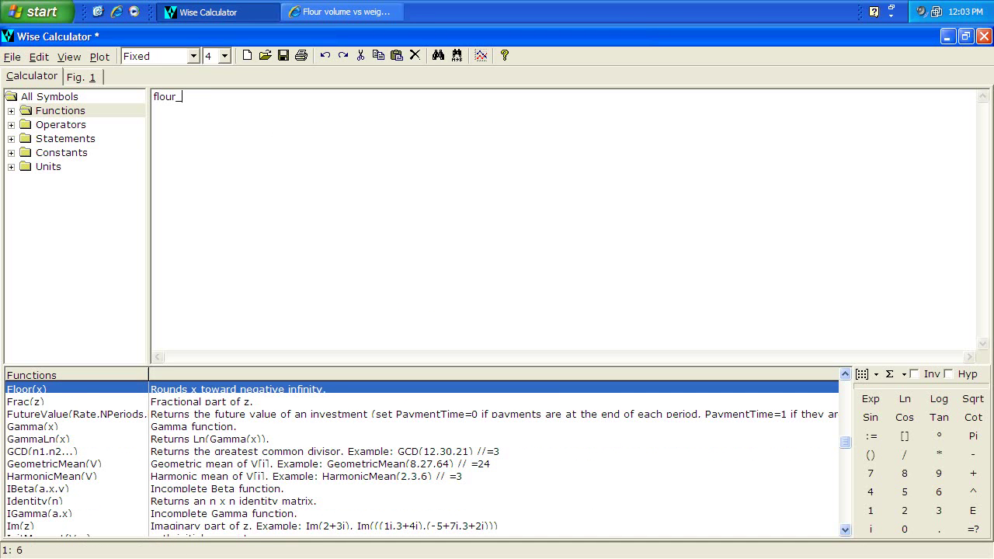
pyautogui.write('cup := 125')
pyautogui.press('Return')
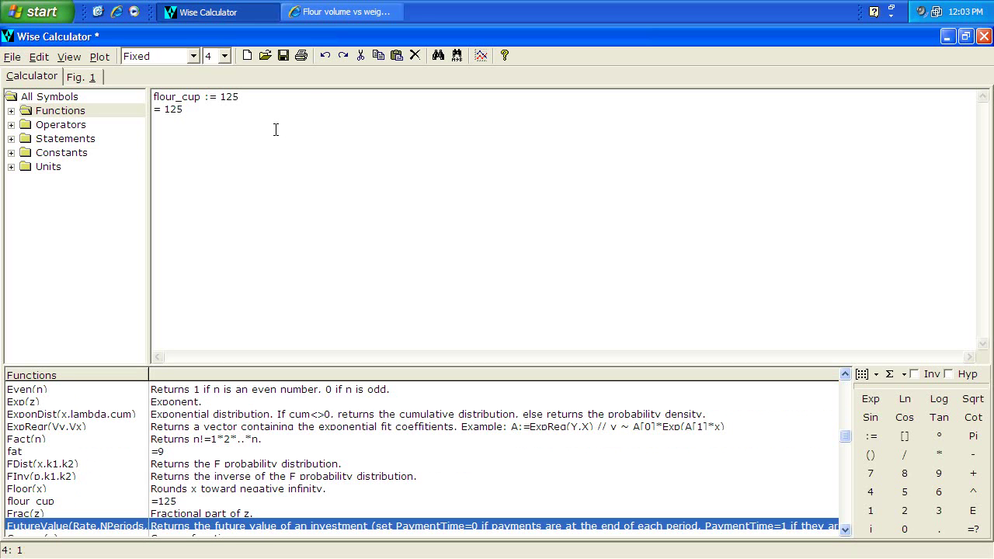
pyautogui.write('2*')
pyautogui.write('flour')
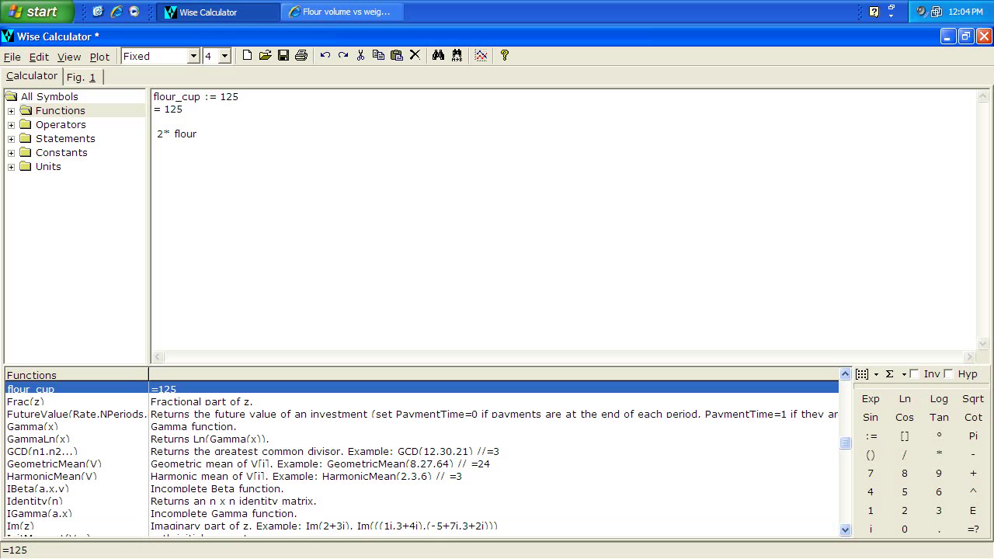
pyautogui.write('_cup')
pyautogui.press('Return')
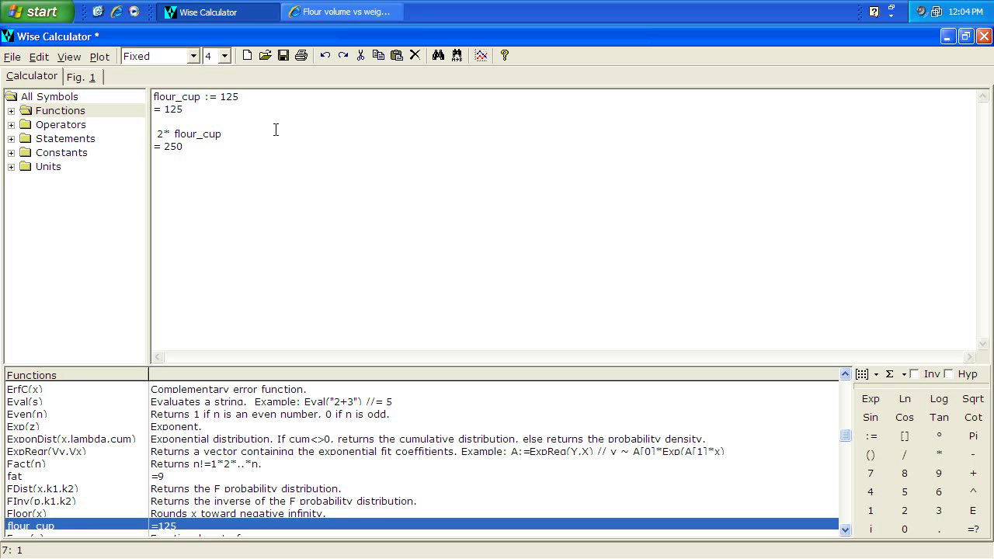
# Empty the worksheet, restore and reposition the calculator window, and close Internet Explorer
pyautogui.hotkey('shift', 'Up')
pyautogui.hotkey('shift', 'Up')
pyautogui.press('Delete')
pyautogui.doubleClick(100, 36)
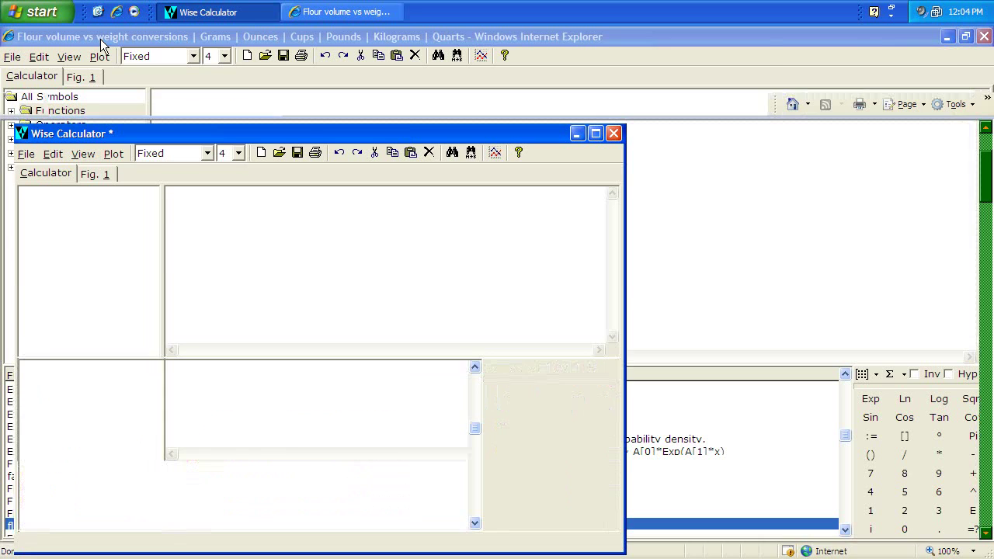
pyautogui.moveTo(398, 132); pyautogui.dragTo(308, 118)
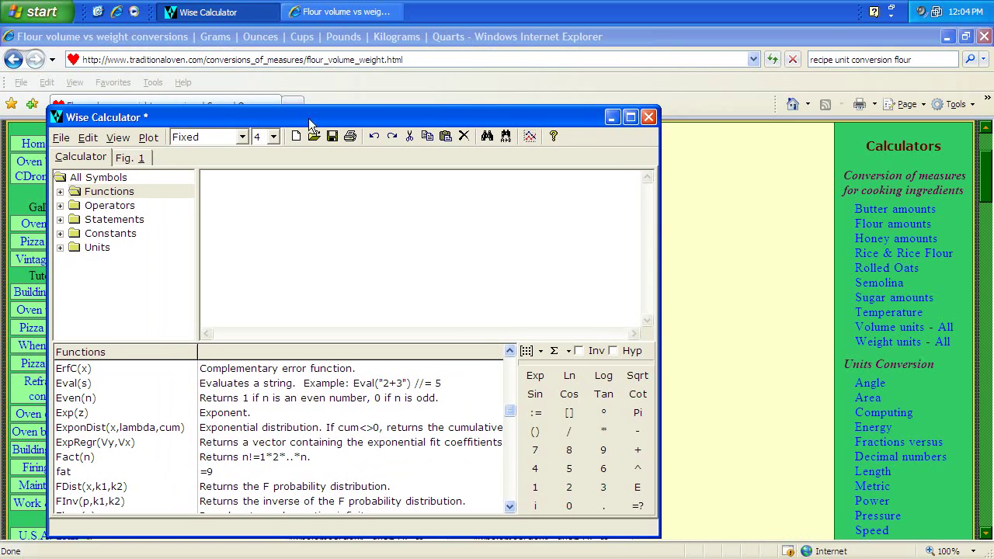
pyautogui.click(984, 37)
pyautogui.moveTo(322, 117); pyautogui.dragTo(397, 52)
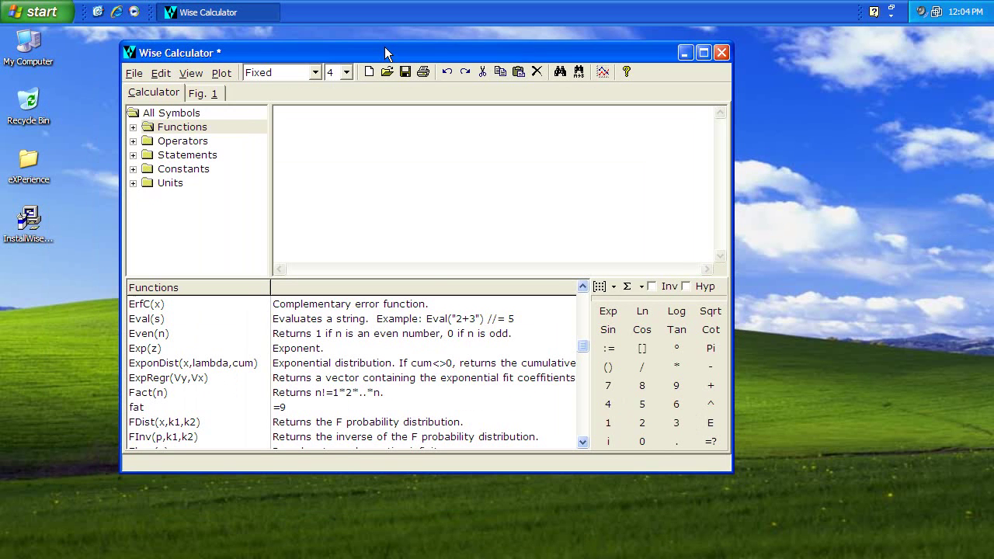
# Glance at the plot sheet and File menu, then quit Wise Calculator, bringing up 'Save changes ?'
pyautogui.click(198, 91)
pyautogui.click(155, 92)
pyautogui.click(223, 72)
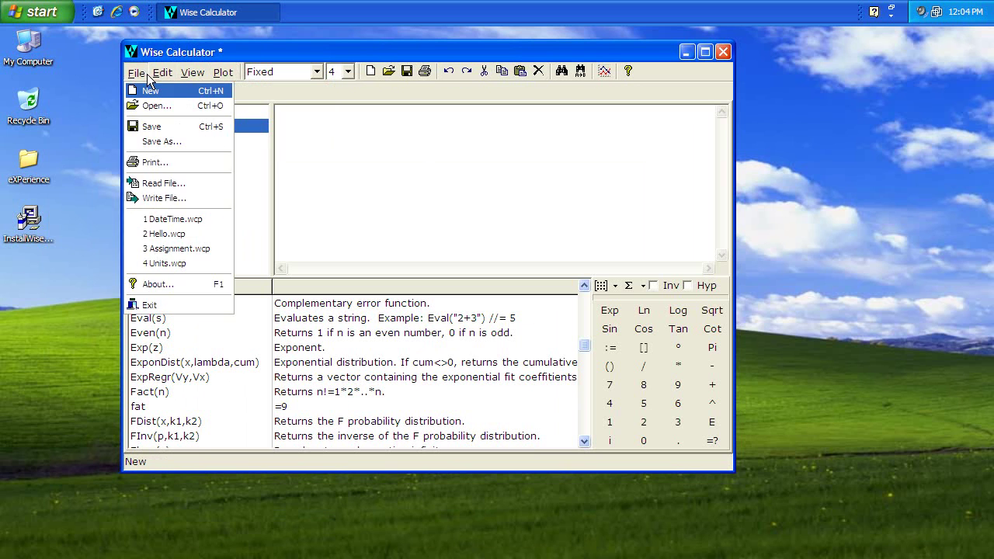
pyautogui.click(157, 60)
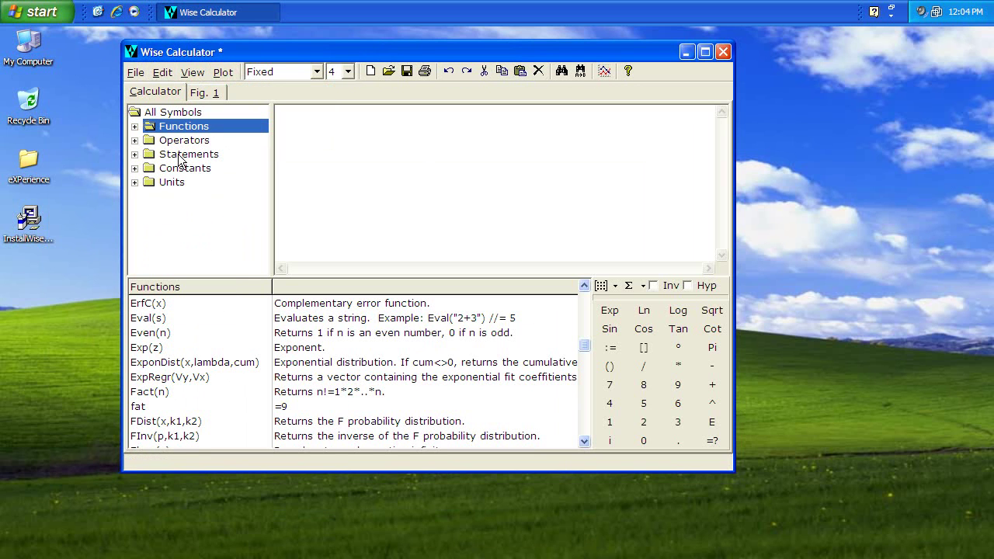
pyautogui.doubleClick(131, 52)
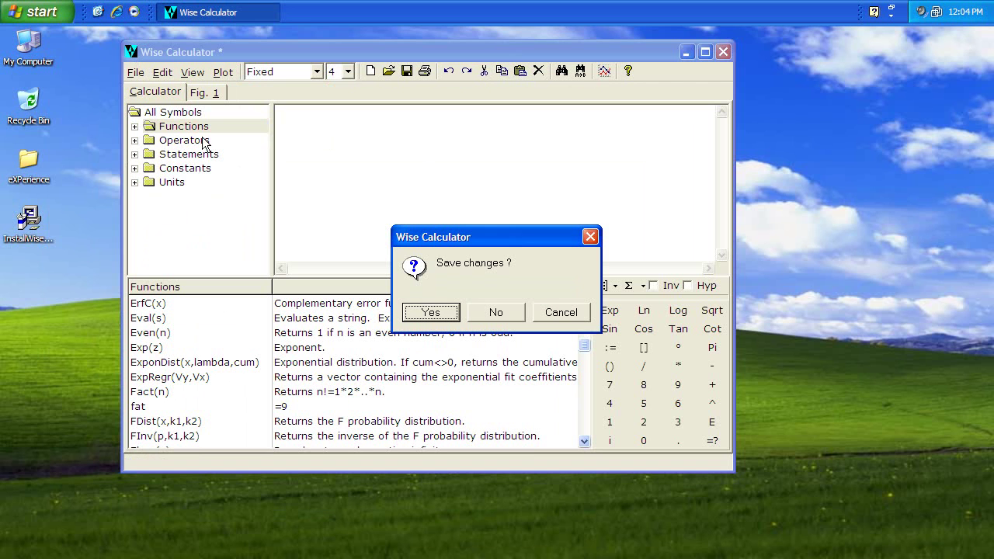
pyautogui.click(494, 313)
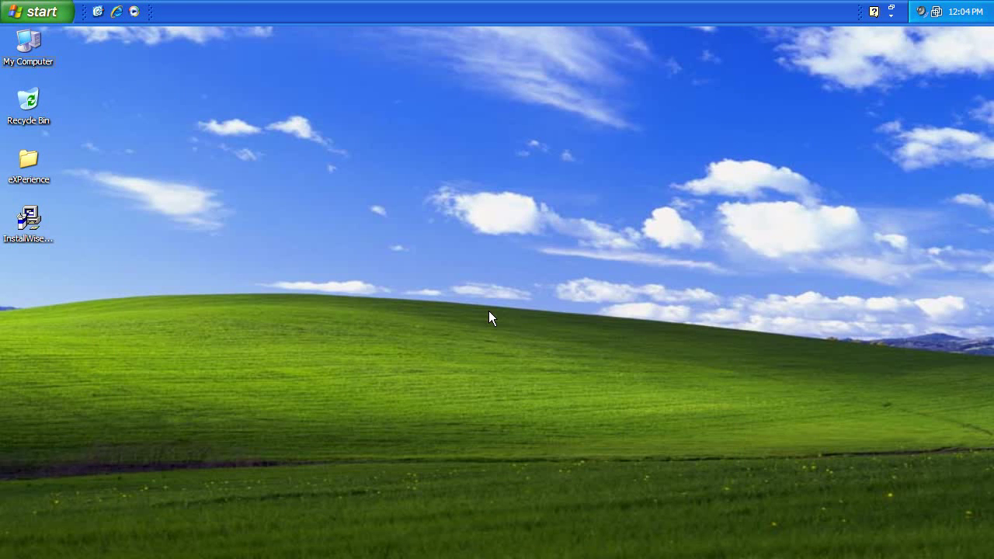